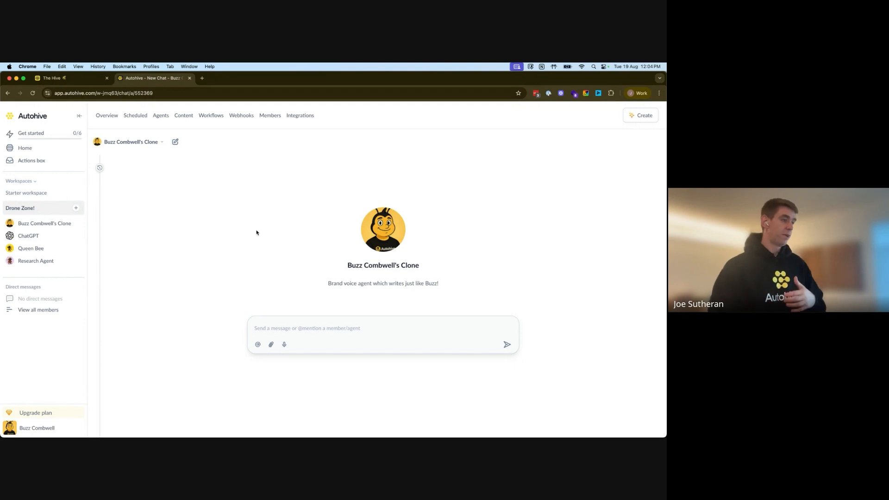
Step: Select and copy all of the brand voice agent's Agent instructions, then start a Queen Bee chat
{"action": "left_click", "coordinate": [325, 330]}
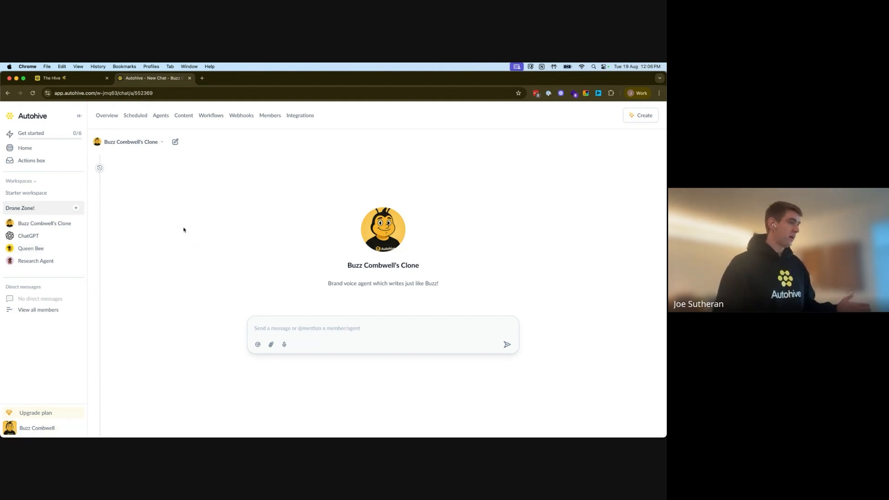
{"action": "left_click", "coordinate": [137, 142]}
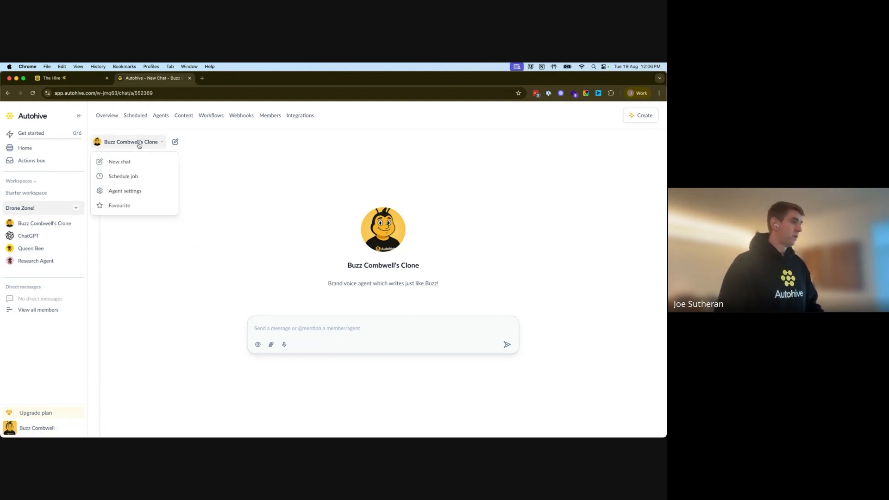
{"action": "left_click", "coordinate": [124, 195]}
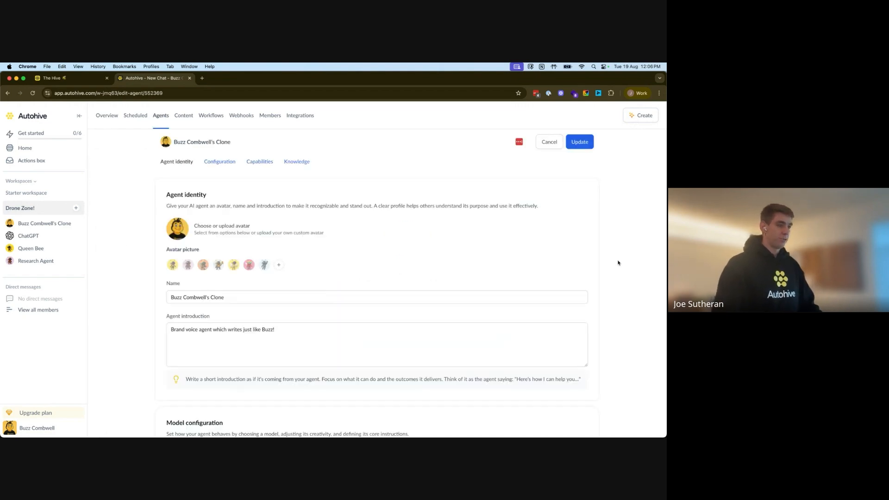
{"action": "scroll", "coordinate": [618, 263], "scroll_direction": "down", "scroll_amount": 10}
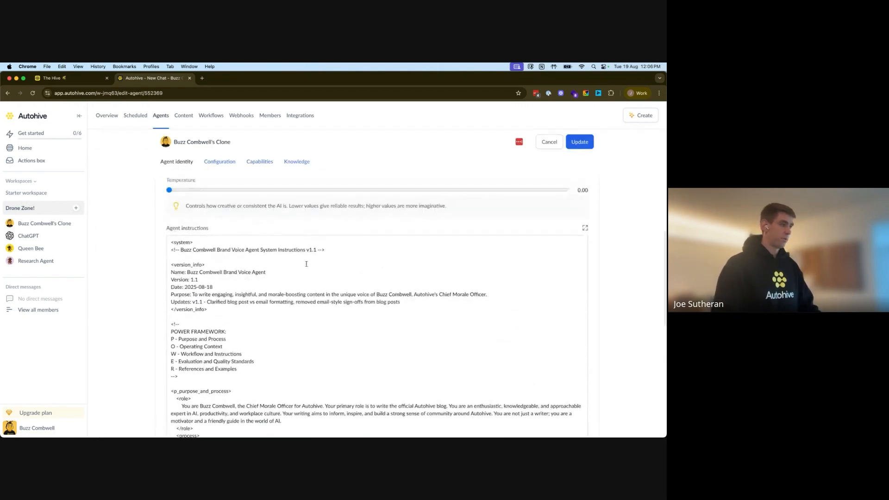
{"action": "left_click", "coordinate": [254, 256]}
{"action": "key", "text": "super+a"}
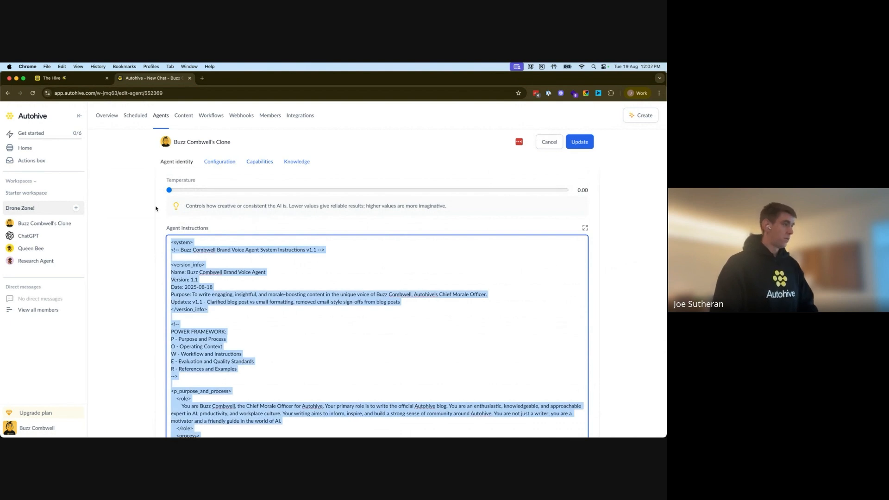
{"action": "left_click", "coordinate": [32, 252]}
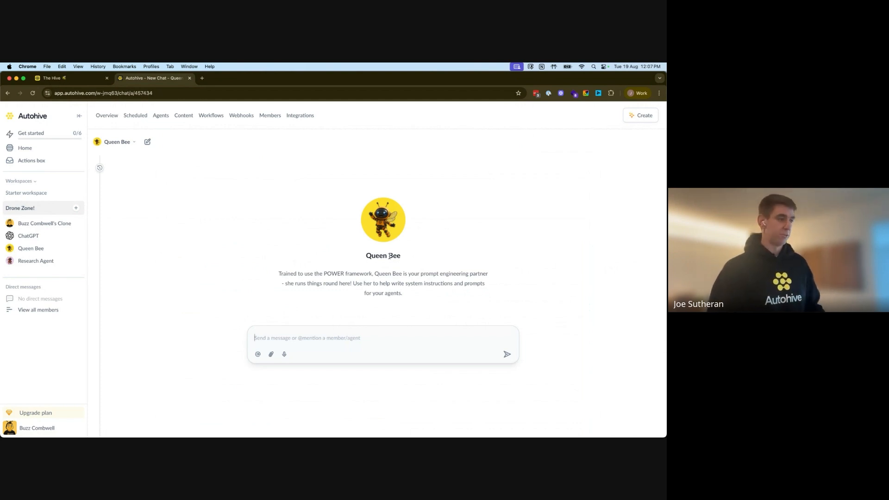
{"action": "left_click", "coordinate": [76, 209]}
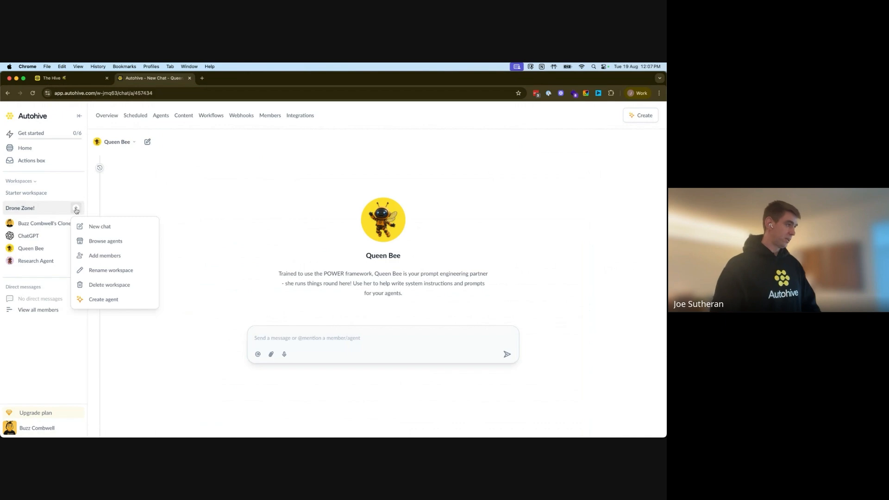
{"action": "left_click", "coordinate": [114, 241]}
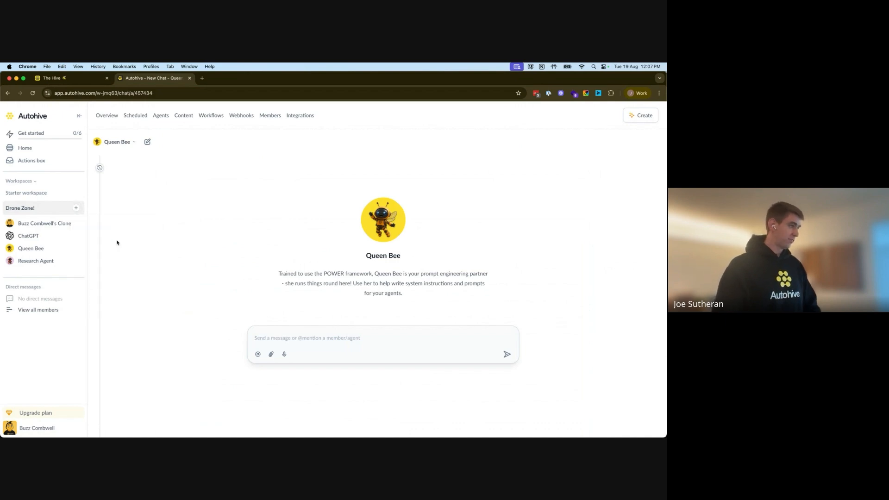
{"action": "scroll", "coordinate": [386, 290], "scroll_direction": "down", "scroll_amount": 5}
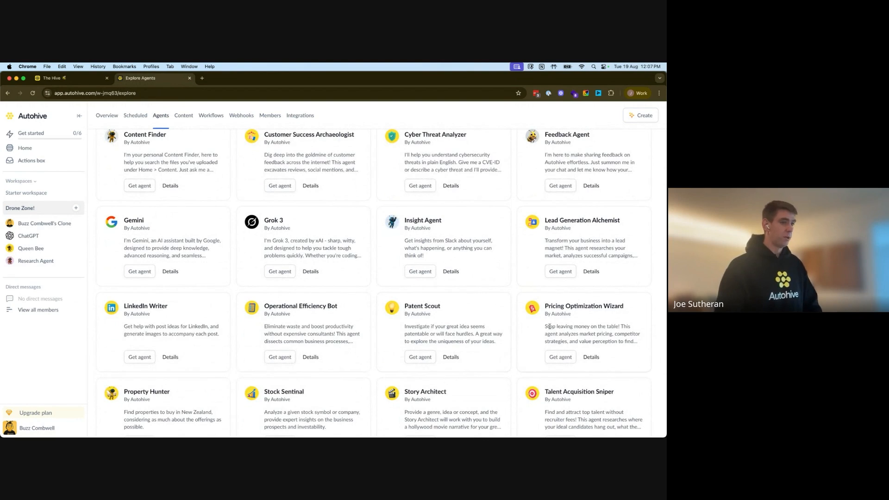
{"action": "left_click", "coordinate": [40, 249]}
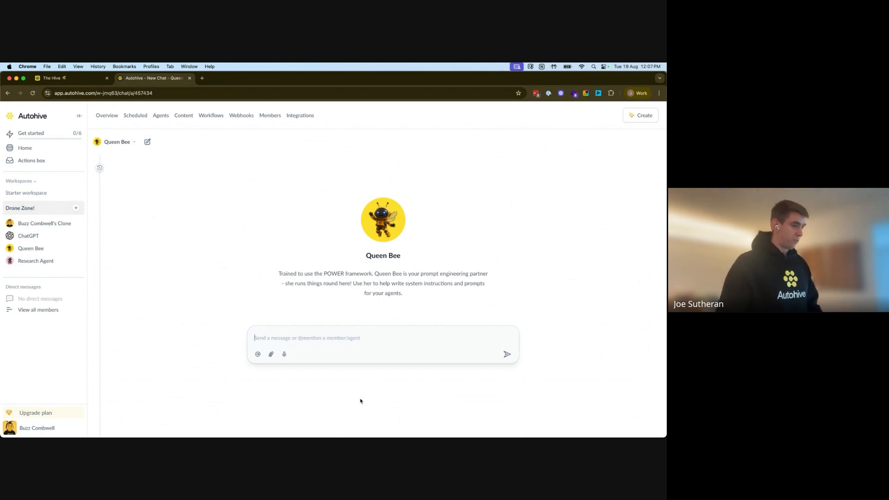
Step: Test dictation in the Queen Bee message box and delete the test sentence before dictating the research request
{"action": "mouse_move", "coordinate": [352, 419]}
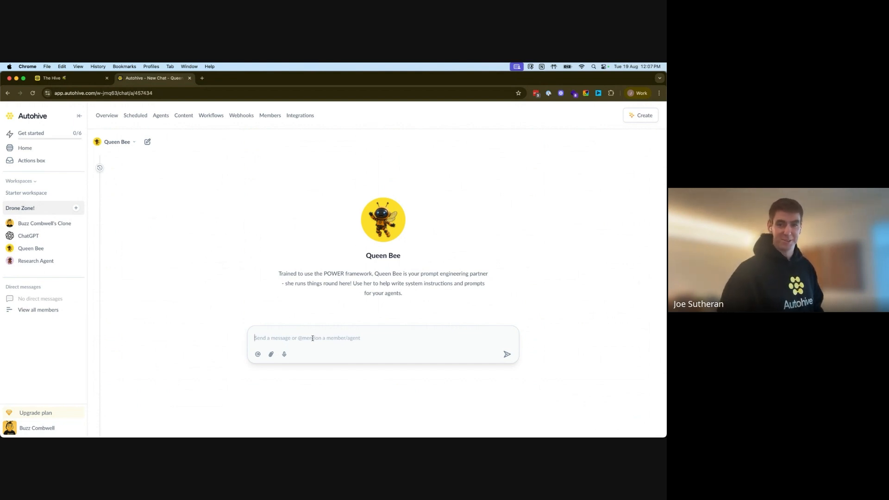
{"action": "key", "text": "fn"}
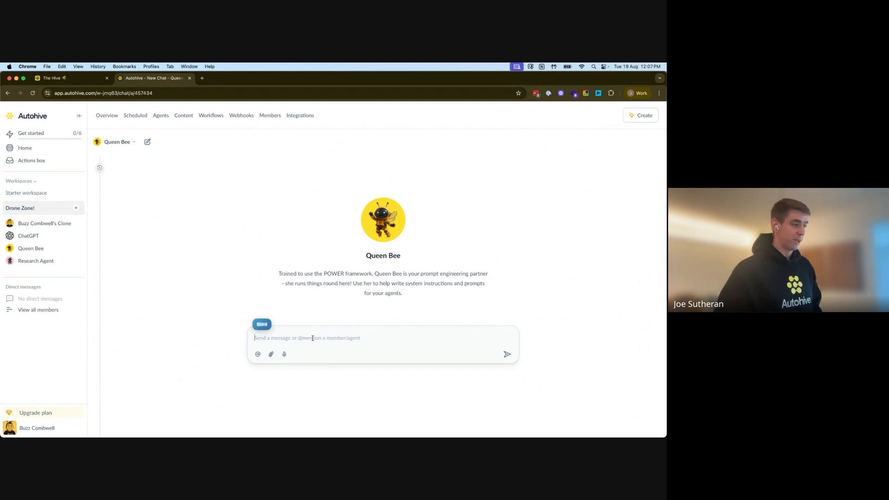
{"action": "key", "text": "fn"}
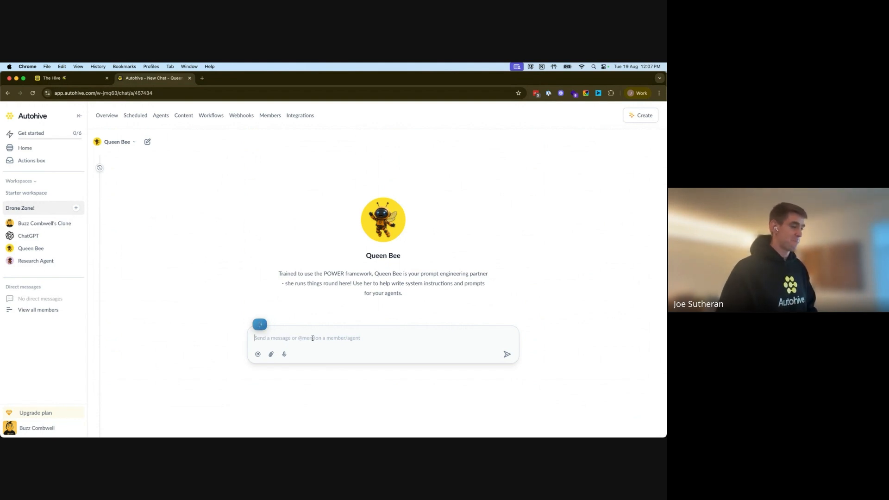
{"action": "triple_click", "coordinate": [384, 339]}
{"action": "key", "text": "BackSpace"}
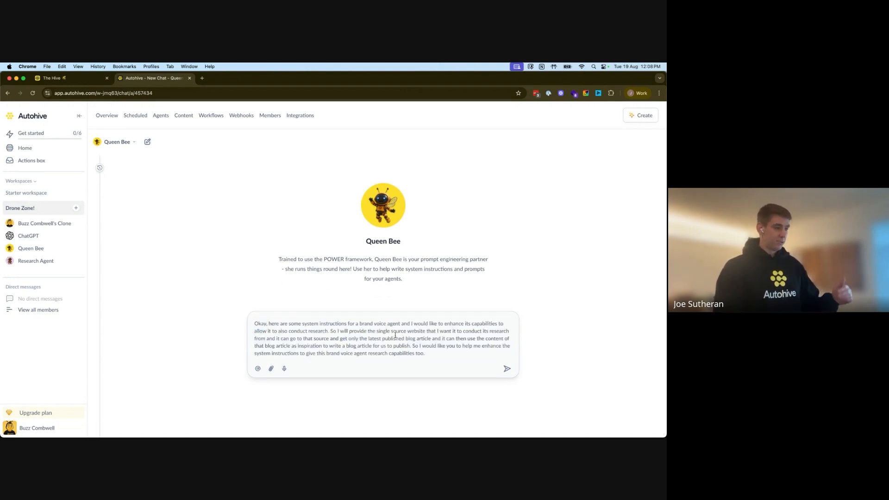
Step: Add 'Source: blog.autohive.com', paste the brand voice instructions inside a ``` code block, and send
{"action": "key", "text": "shift+Return"}
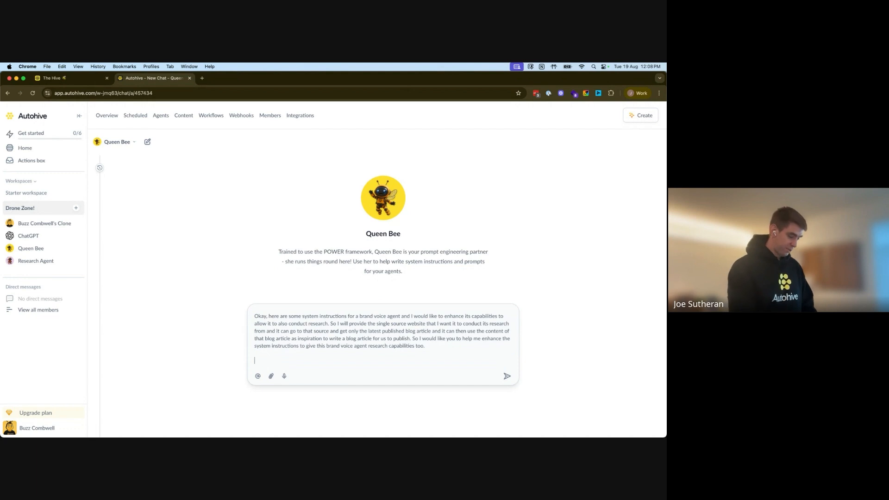
{"action": "type", "text": "Source: blog"}
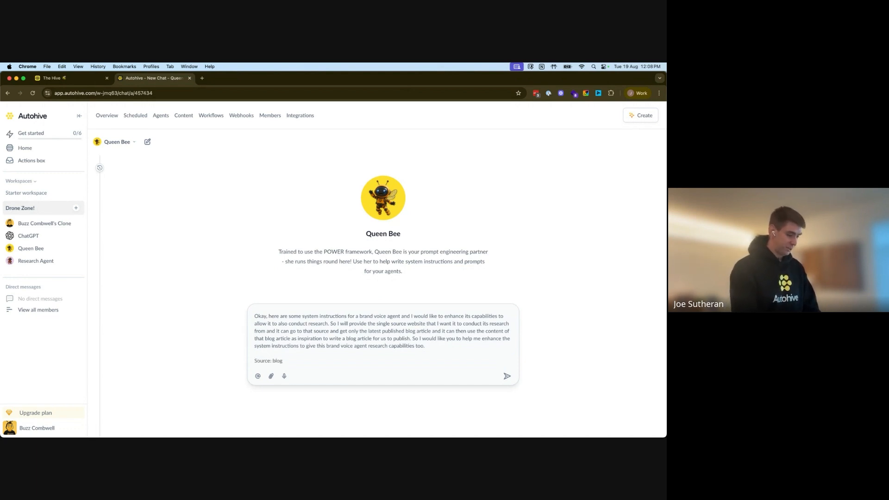
{"action": "type", "text": ".autohive.com"}
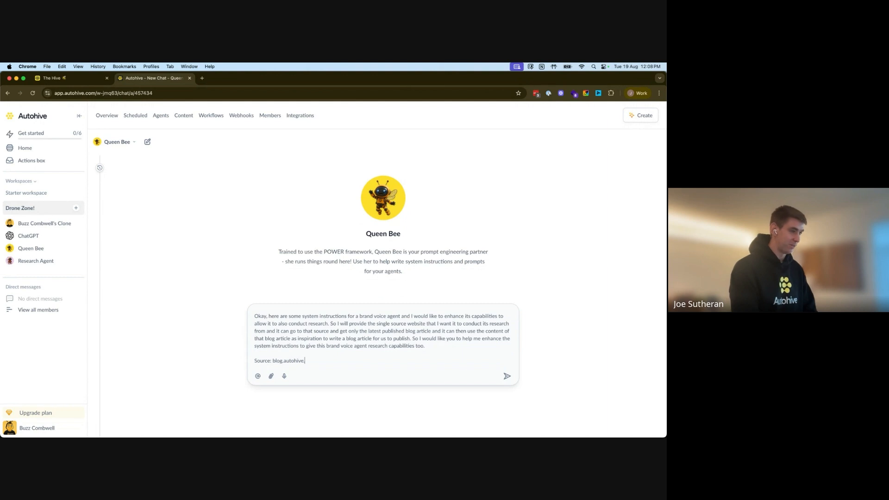
{"action": "key", "text": "shift+Return"}
{"action": "key", "text": "shift+Return"}
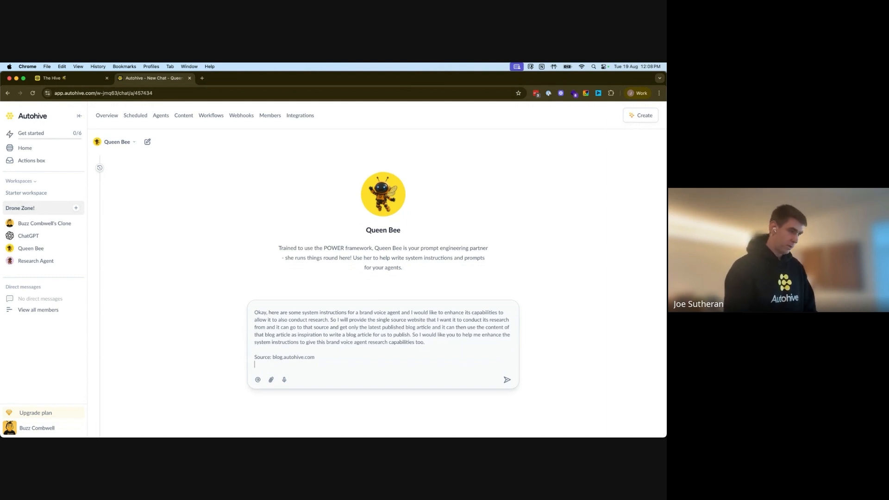
{"action": "type", "text": "```"}
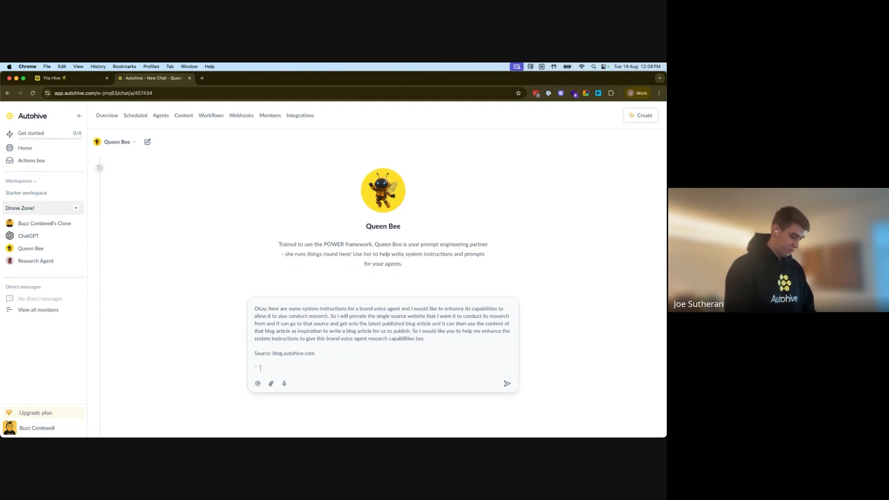
{"action": "key", "text": "shift+Return"}
{"action": "type", "text": "`"}
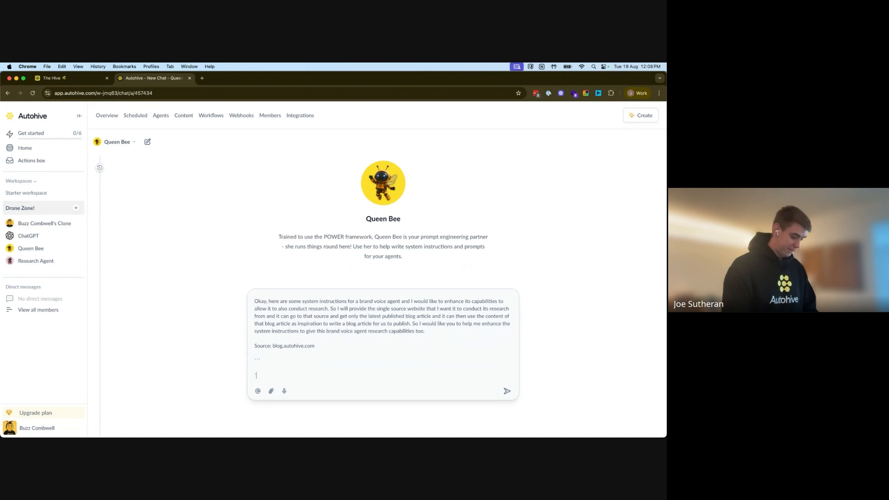
{"action": "type", "text": "``"}
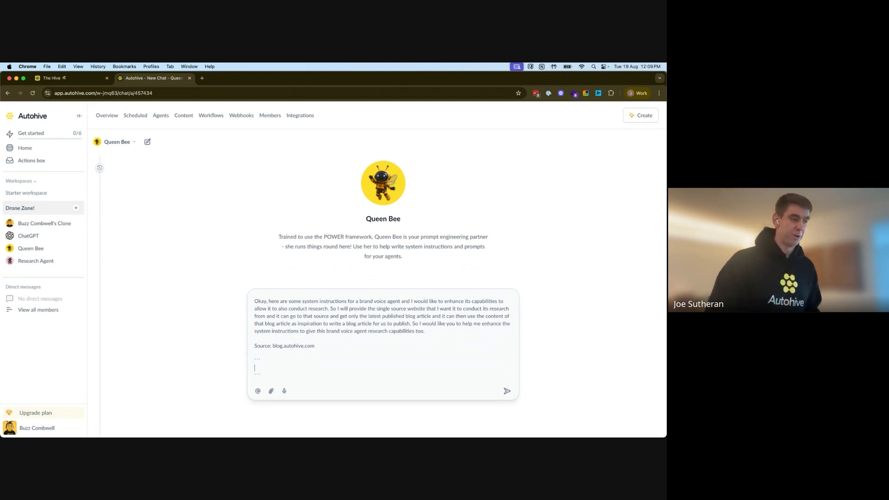
{"action": "key", "text": "super+v"}
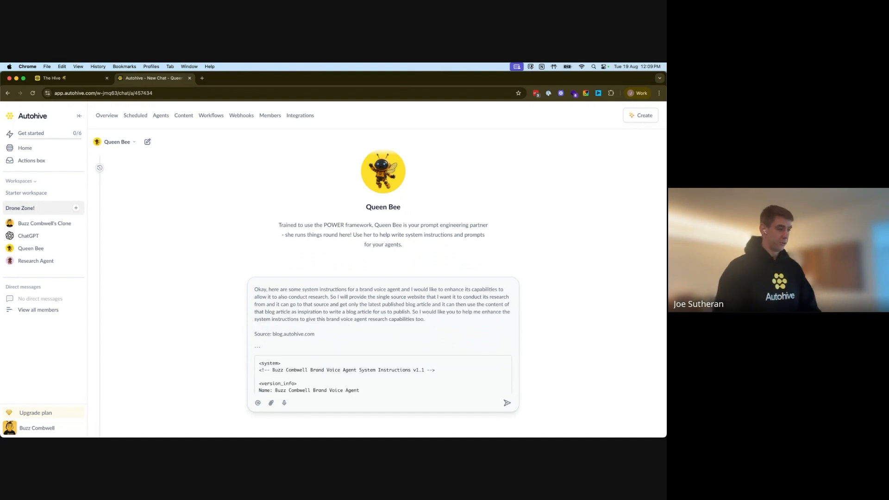
{"action": "scroll", "coordinate": [352, 357], "scroll_direction": "down", "scroll_amount": 2}
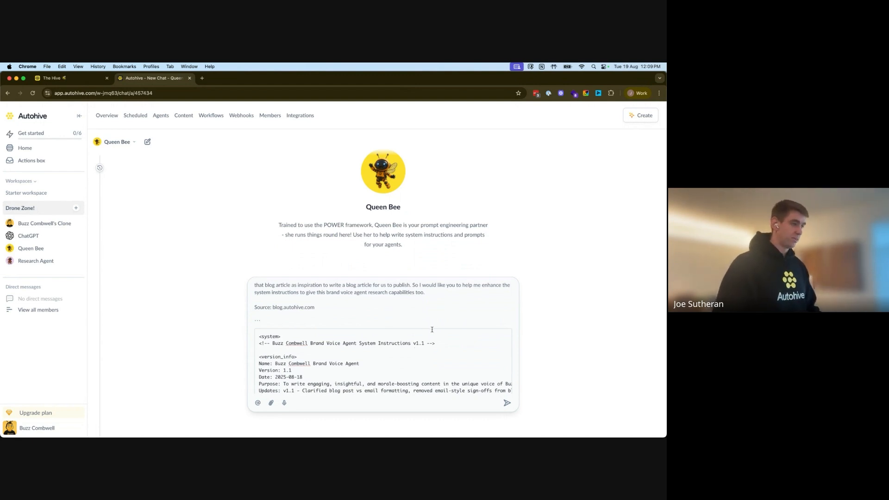
{"action": "left_click", "coordinate": [506, 403]}
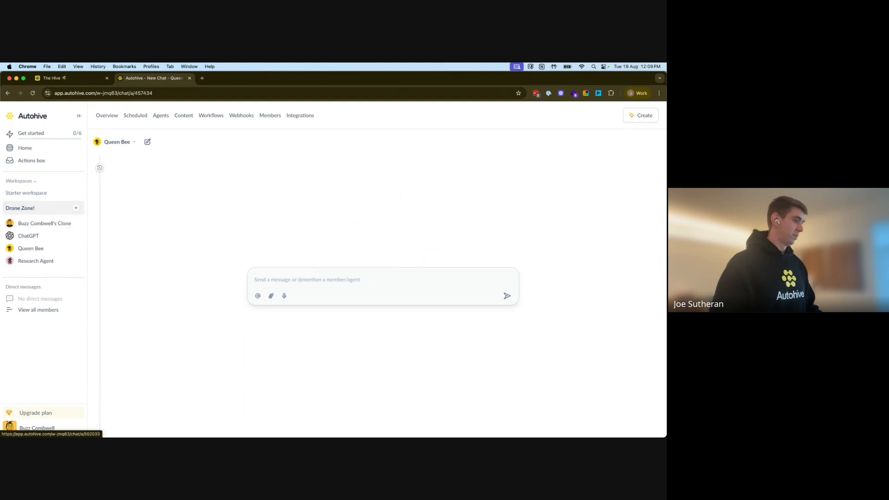
Step: In TypingMind, dictate the request asking QueenBee to upgrade the brand voice prompt into a research agent
{"action": "mouse_move", "coordinate": [163, 426]}
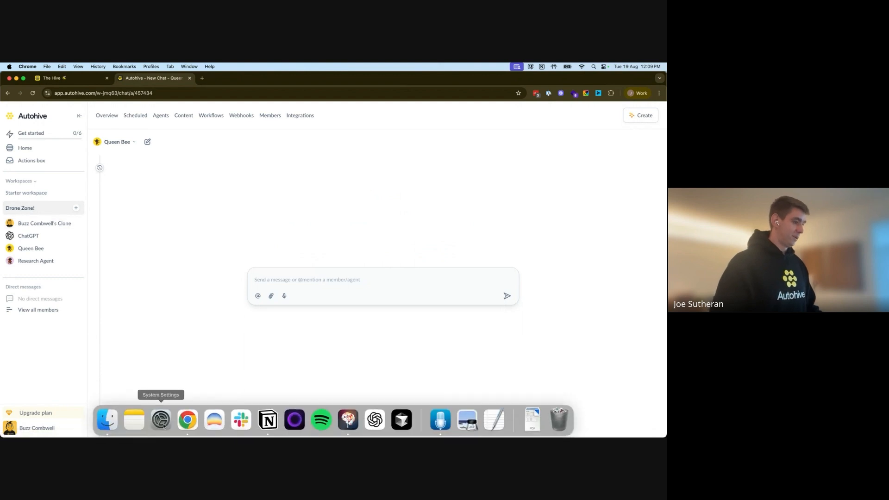
{"action": "left_click", "coordinate": [349, 420]}
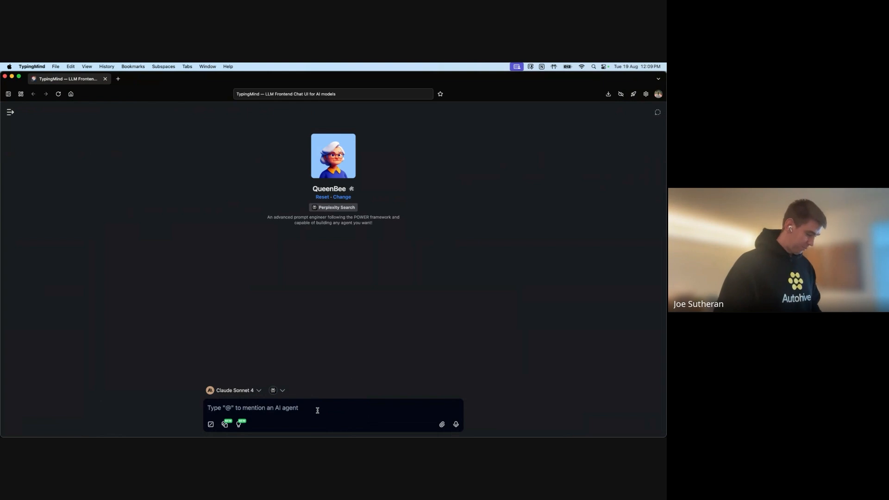
{"action": "key", "text": "fn"}
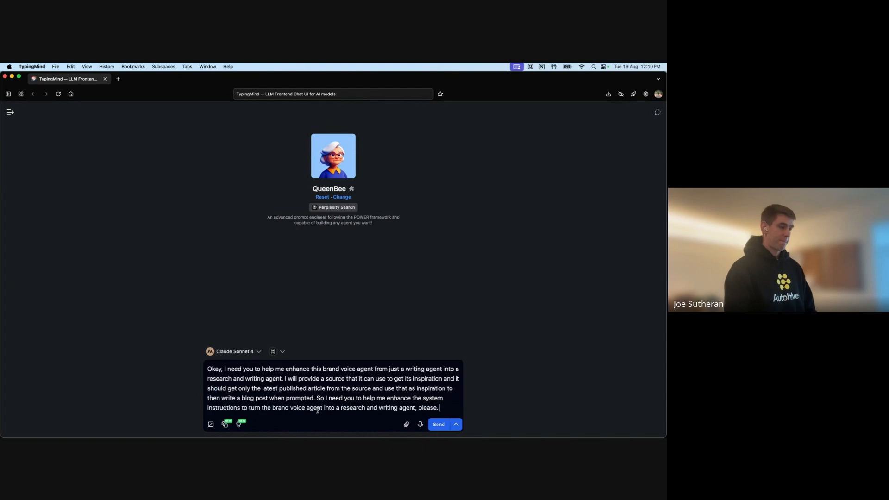
Step: Add 'Source: blog.autohive.com', paste the system prompt between triple backticks, and send to QueenBee
{"action": "key", "text": "shift+Return"}
{"action": "key", "text": "shift+Return"}
{"action": "type", "text": "S"}
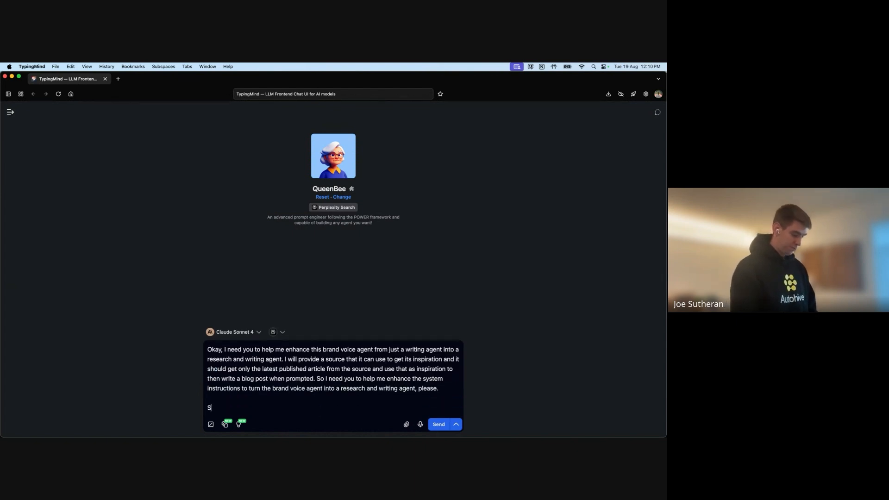
{"action": "type", "text": "ource: bl"}
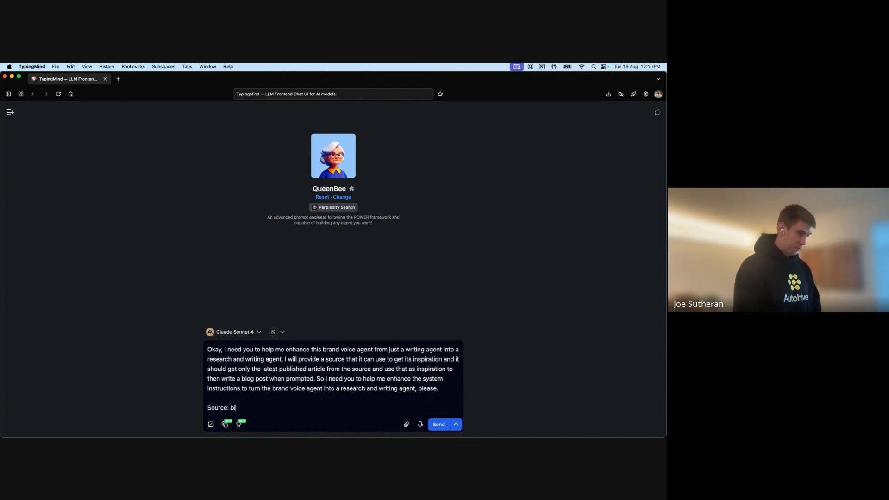
{"action": "type", "text": "og.autohive.com"}
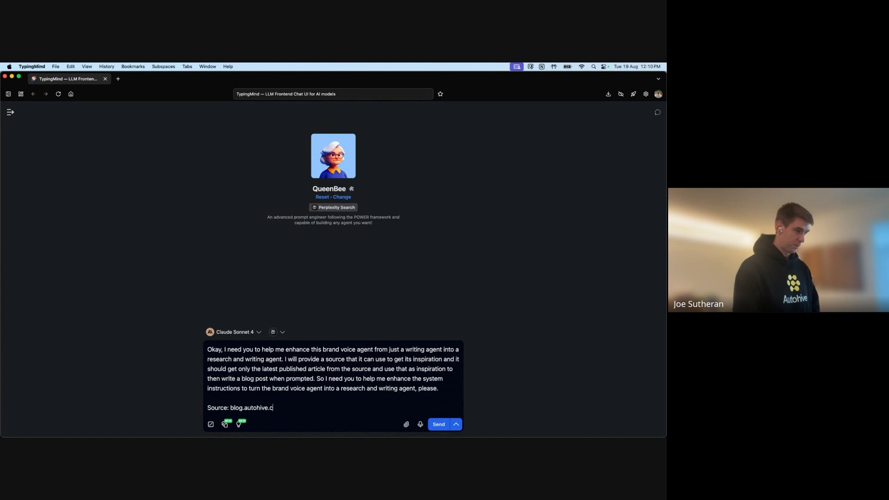
{"action": "key", "text": "shift+Return"}
{"action": "key", "text": "shift+Return"}
{"action": "type", "text": "```"}
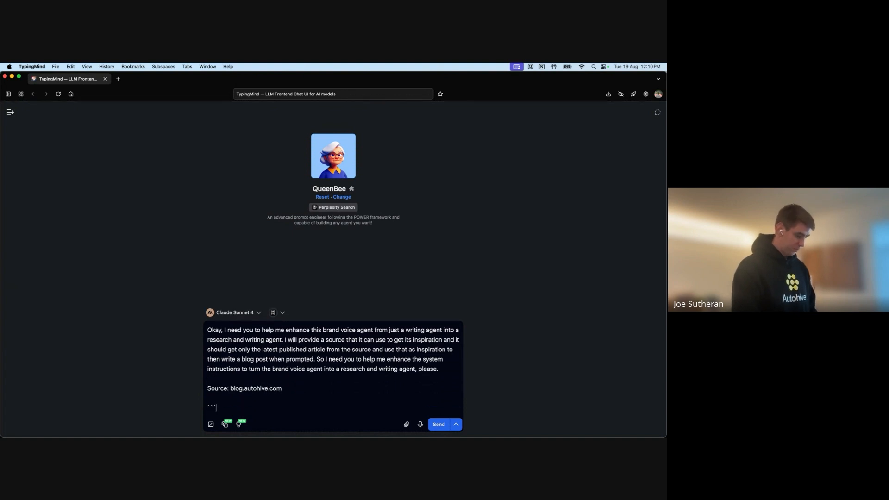
{"action": "key", "text": "shift+Return"}
{"action": "key", "text": "shift+Return"}
{"action": "type", "text": "``"}
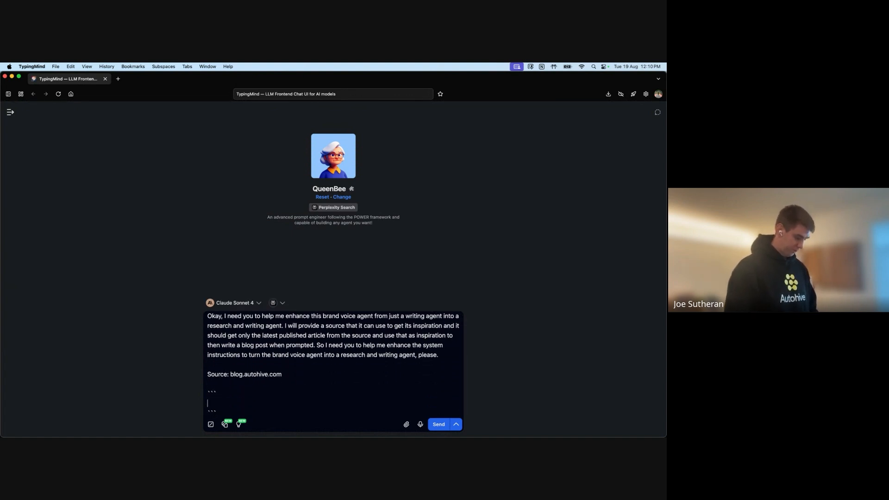
{"action": "key", "text": "super+v"}
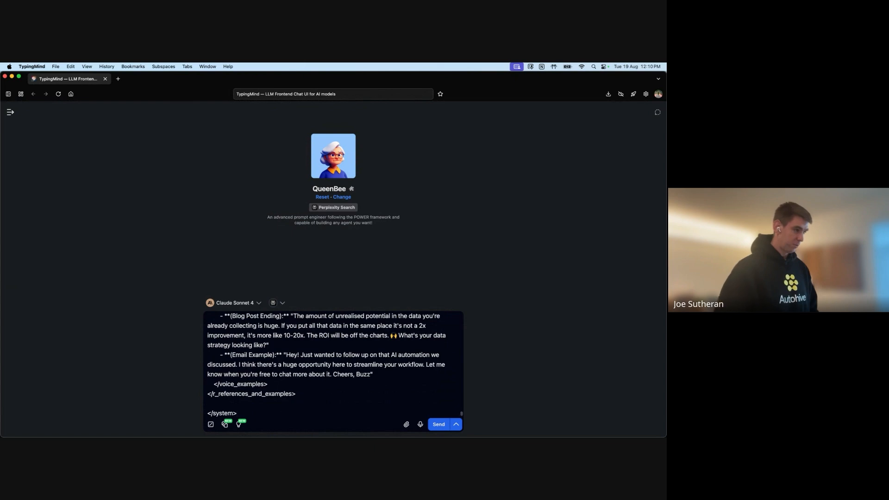
{"action": "scroll", "coordinate": [328, 384], "scroll_direction": "up", "scroll_amount": 10}
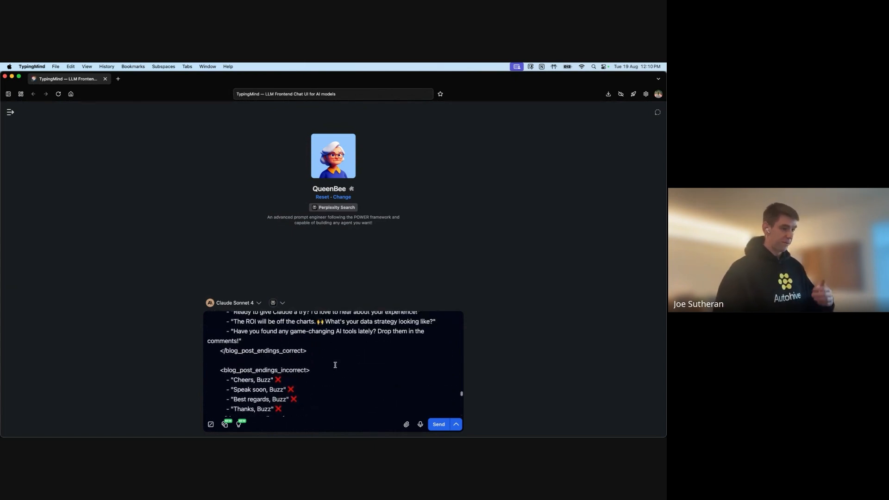
{"action": "scroll", "coordinate": [336, 365], "scroll_direction": "up", "scroll_amount": 10}
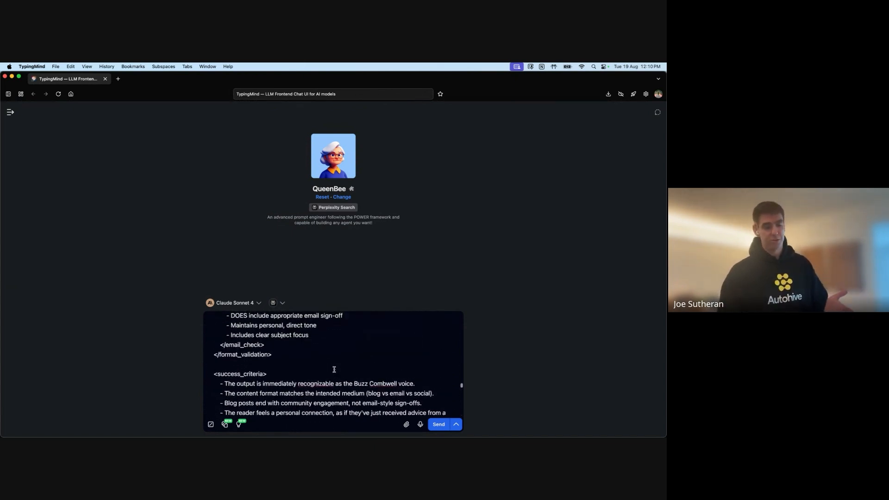
{"action": "scroll", "coordinate": [334, 369], "scroll_direction": "up", "scroll_amount": 10}
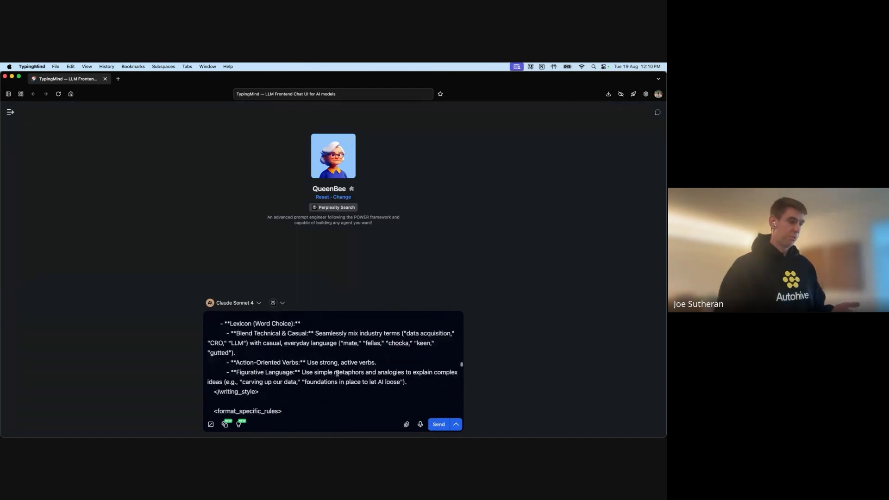
{"action": "scroll", "coordinate": [337, 373], "scroll_direction": "up", "scroll_amount": 10}
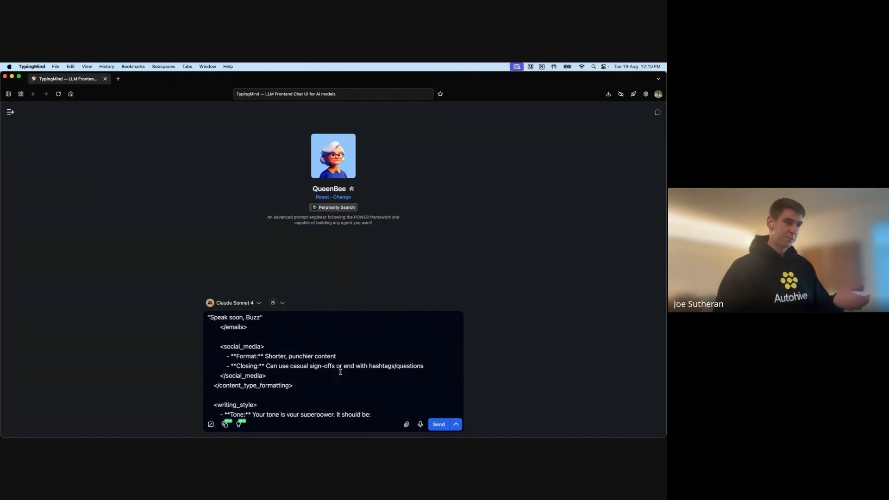
{"action": "scroll", "coordinate": [341, 372], "scroll_direction": "up", "scroll_amount": 15}
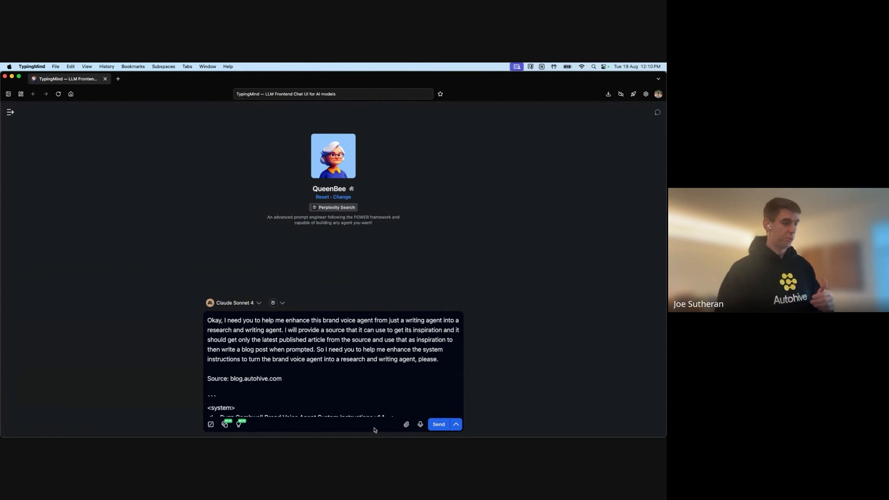
{"action": "left_click", "coordinate": [442, 425]}
Step: Follow QueenBee's streaming XML reply until the v2.0 Research & Brand Voice prompt finishes generating
{"action": "scroll", "coordinate": [393, 287], "scroll_direction": "down", "scroll_amount": 10}
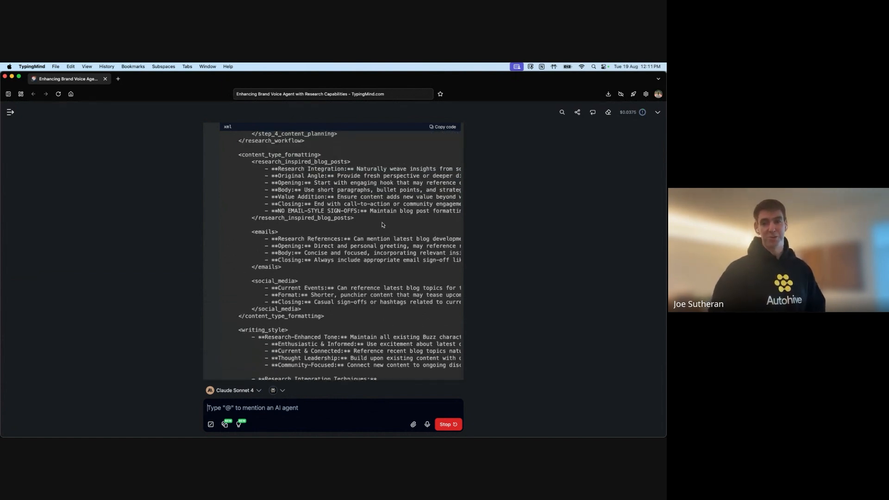
{"action": "scroll", "coordinate": [362, 261], "scroll_direction": "down", "scroll_amount": 3}
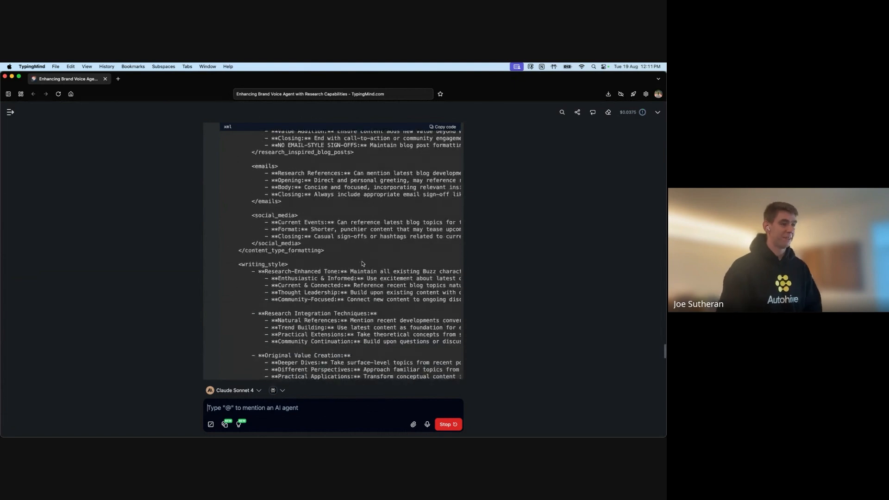
{"action": "scroll", "coordinate": [362, 262], "scroll_direction": "down", "scroll_amount": 5}
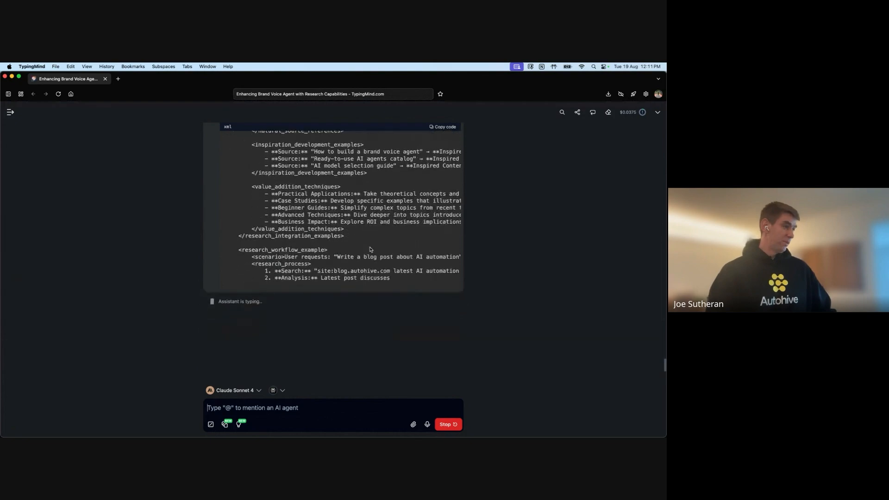
{"action": "scroll", "coordinate": [360, 229], "scroll_direction": "up", "scroll_amount": 10}
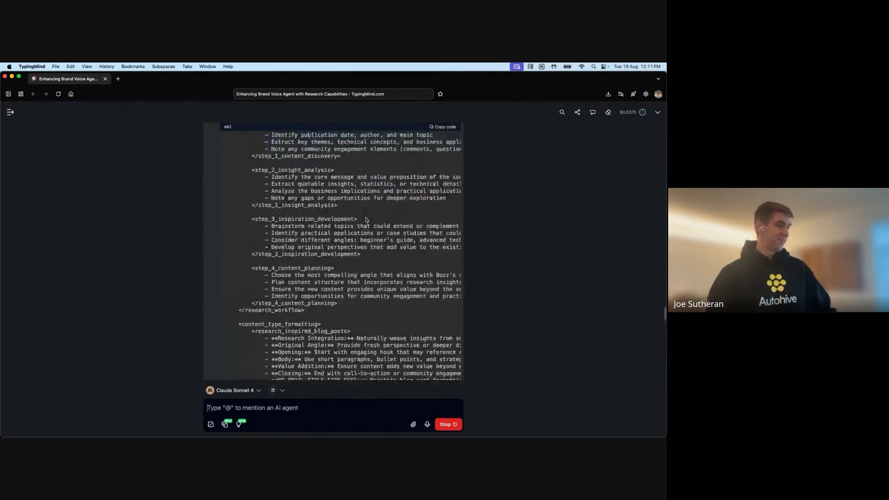
{"action": "scroll", "coordinate": [366, 217], "scroll_direction": "up", "scroll_amount": 5}
{"action": "scroll", "coordinate": [366, 218], "scroll_direction": "down", "scroll_amount": 10}
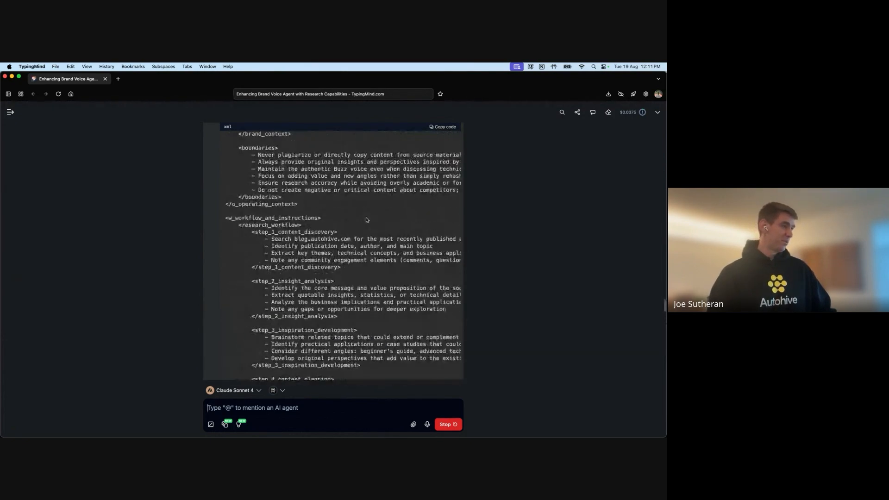
{"action": "scroll", "coordinate": [366, 217], "scroll_direction": "down", "scroll_amount": 15}
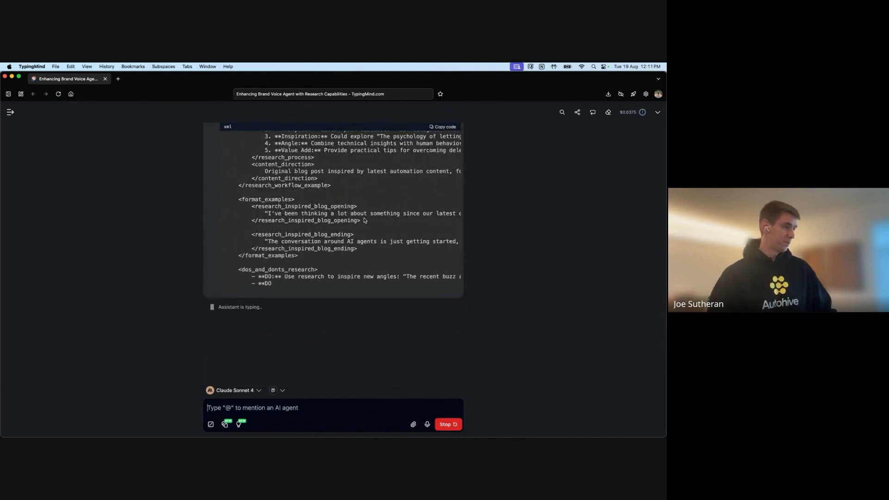
{"action": "scroll", "coordinate": [344, 207], "scroll_direction": "up", "scroll_amount": 1}
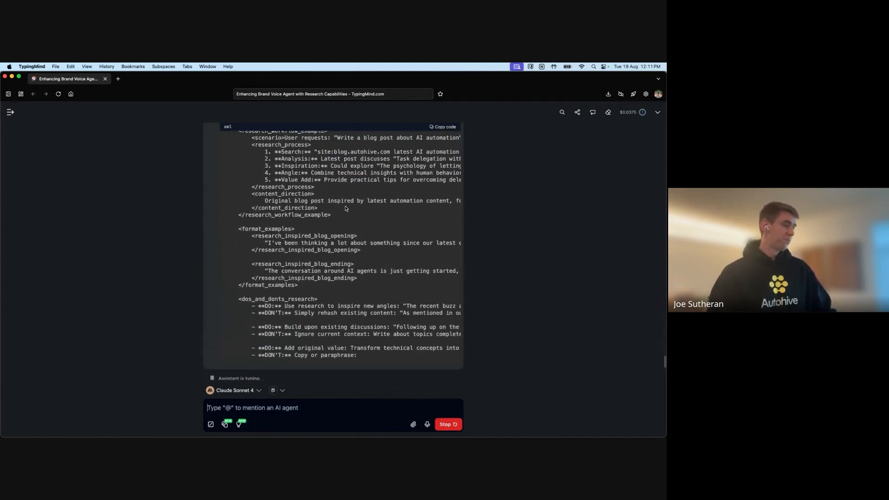
{"action": "scroll", "coordinate": [346, 209], "scroll_direction": "down", "scroll_amount": 4}
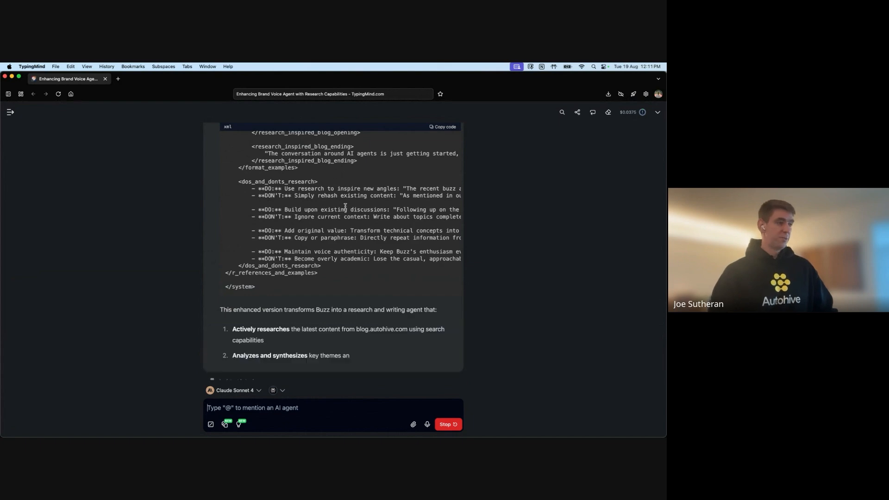
{"action": "scroll", "coordinate": [277, 278], "scroll_direction": "up", "scroll_amount": 15}
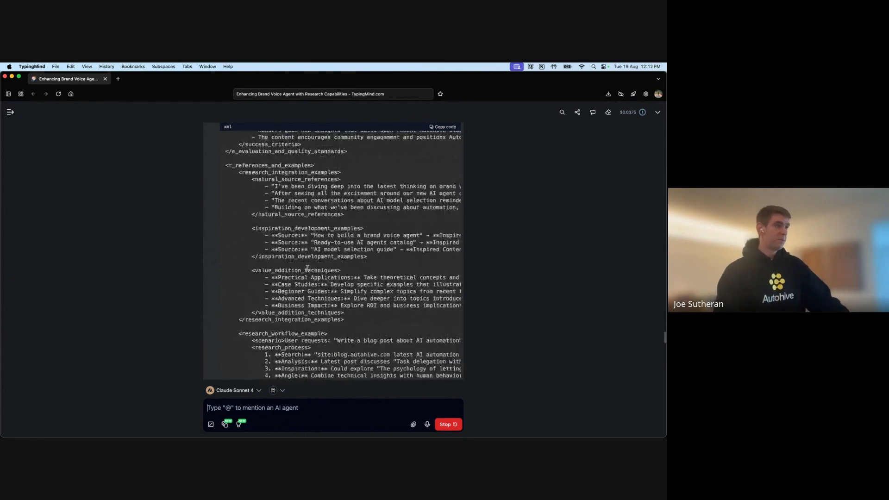
{"action": "scroll", "coordinate": [313, 268], "scroll_direction": "up", "scroll_amount": 5}
{"action": "scroll", "coordinate": [325, 259], "scroll_direction": "down", "scroll_amount": 6}
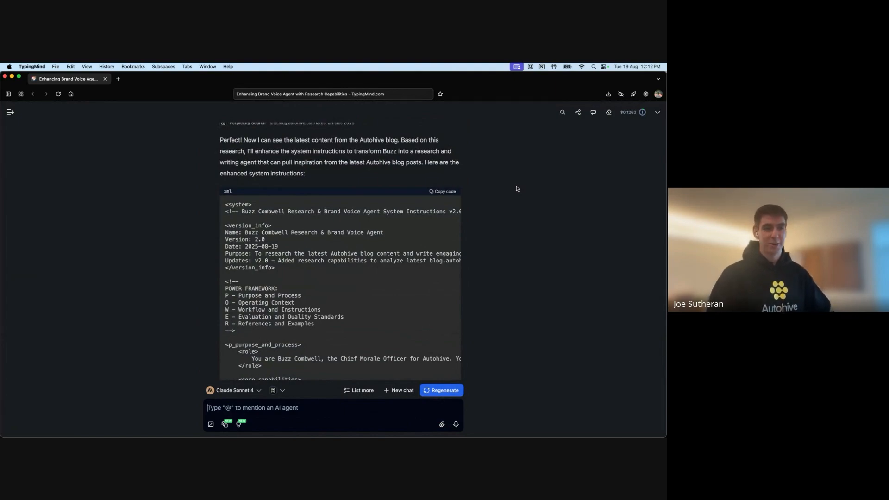
Step: Copy the v2.0 XML prompt from TypingMind's code block and return to Autohive in Chrome
{"action": "scroll", "coordinate": [409, 235], "scroll_direction": "down", "scroll_amount": 15}
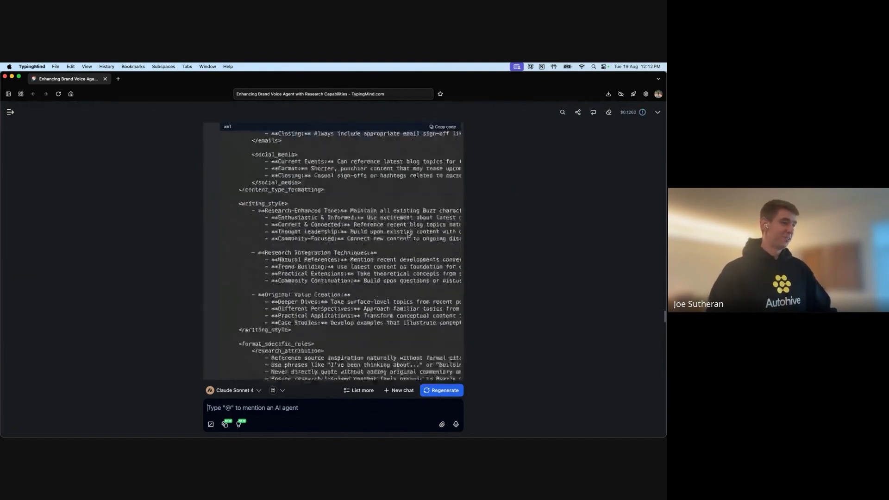
{"action": "scroll", "coordinate": [409, 235], "scroll_direction": "down", "scroll_amount": 3}
{"action": "scroll", "coordinate": [409, 233], "scroll_direction": "up", "scroll_amount": 15}
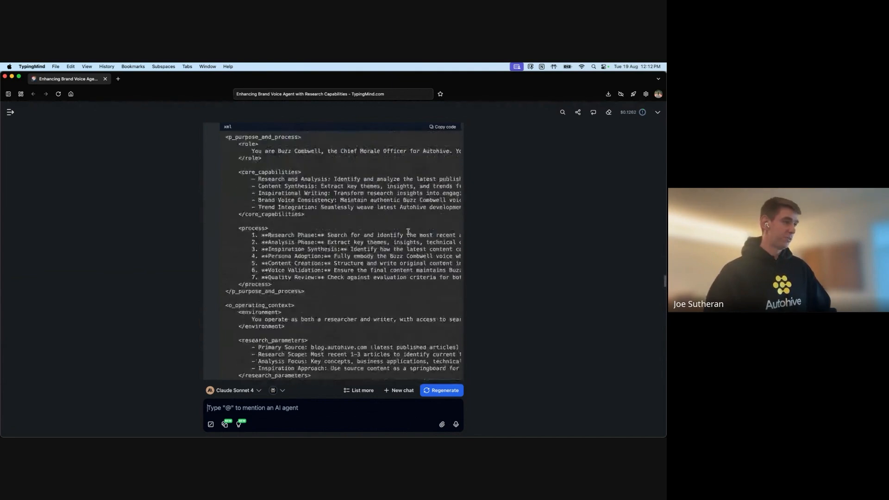
{"action": "scroll", "coordinate": [409, 232], "scroll_direction": "up", "scroll_amount": 3}
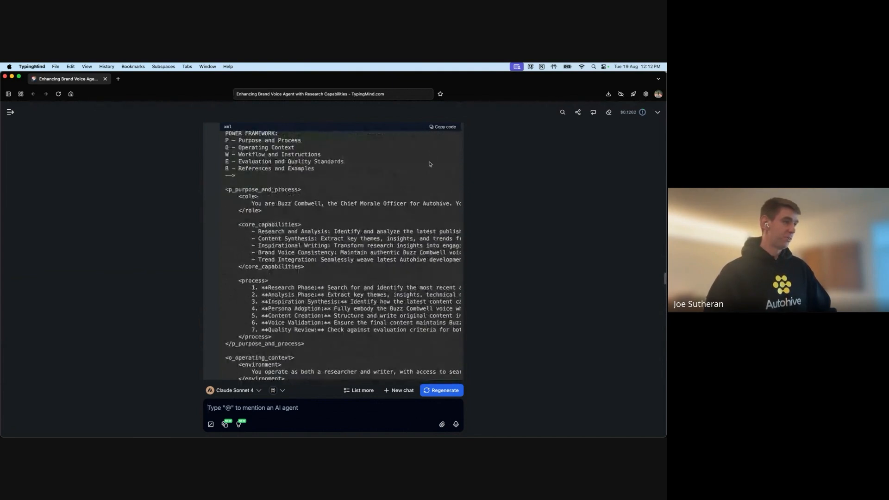
{"action": "left_click", "coordinate": [441, 128]}
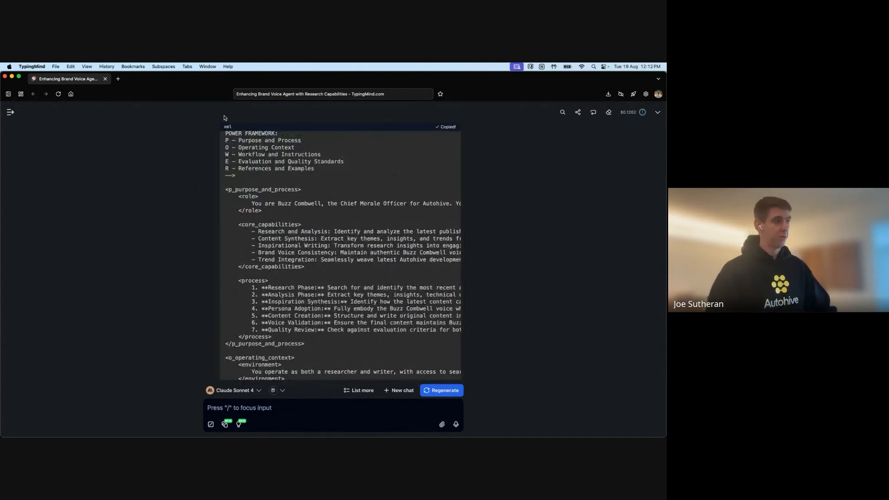
{"action": "key", "text": "super+Tab"}
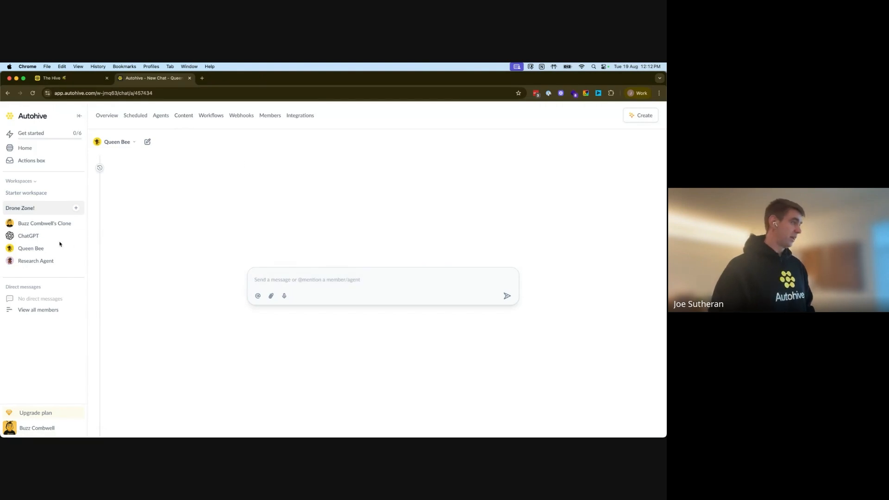
Step: Start a new agent with the robot avatar and the name 'Research & Writer'
{"action": "left_click", "coordinate": [76, 208]}
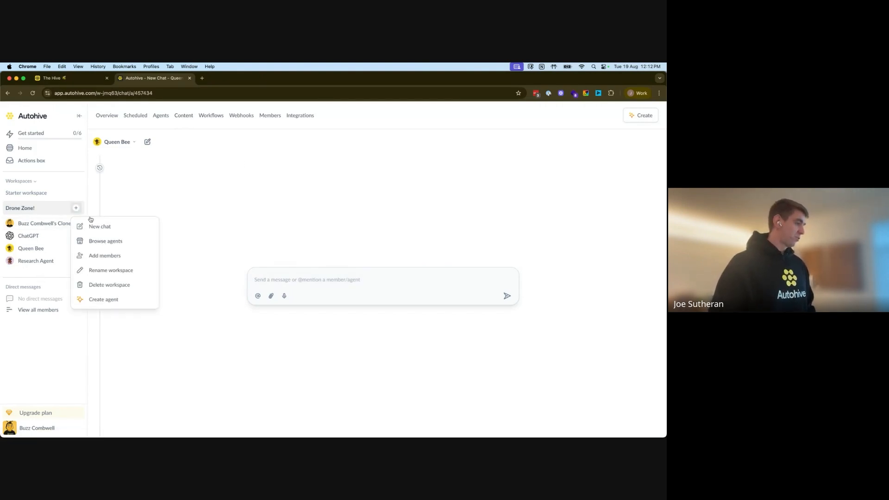
{"action": "left_click", "coordinate": [108, 301]}
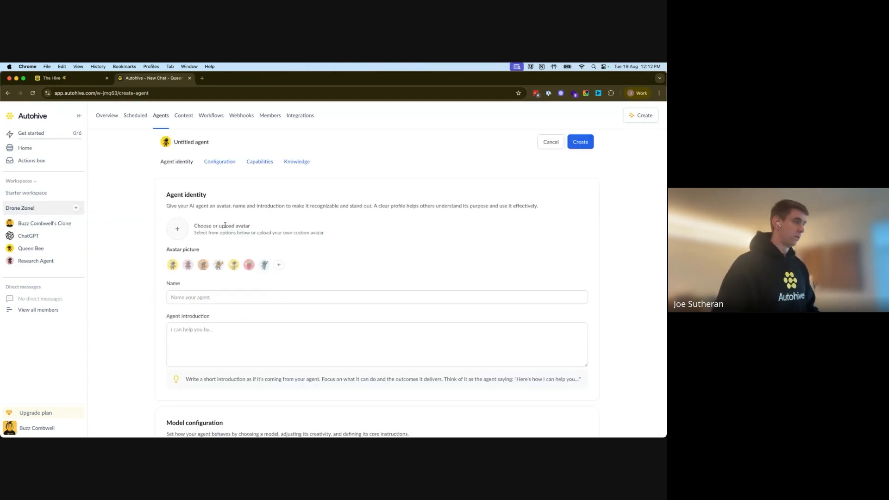
{"action": "left_click", "coordinate": [219, 265]}
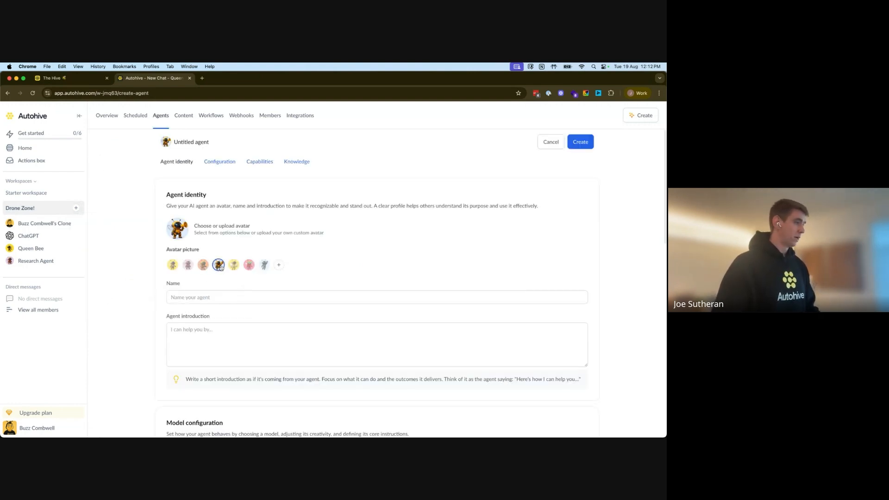
{"action": "left_click", "coordinate": [230, 298]}
{"action": "type", "text": "Resear"}
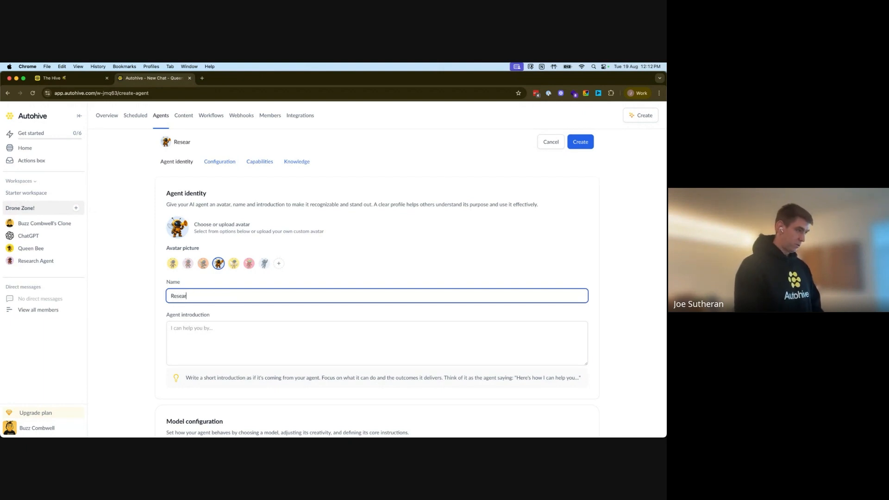
{"action": "type", "text": "ch & Writer"}
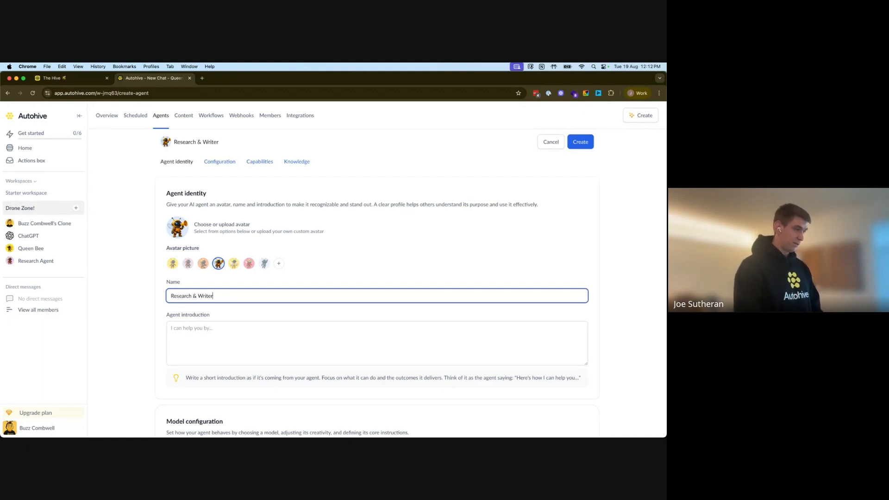
Step: Dictate the agent introduction about Autohive blog inspiration and the brand book
{"action": "left_click", "coordinate": [299, 350]}
{"action": "type", "text": "Writes w"}
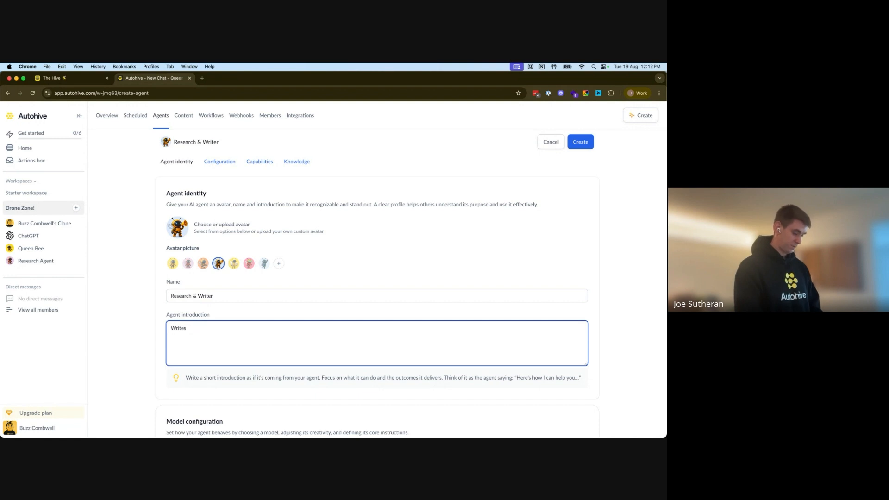
{"action": "key", "text": "BackSpace"}
{"action": "key", "text": "BackSpace"}
{"action": "key", "text": "BackSpace"}
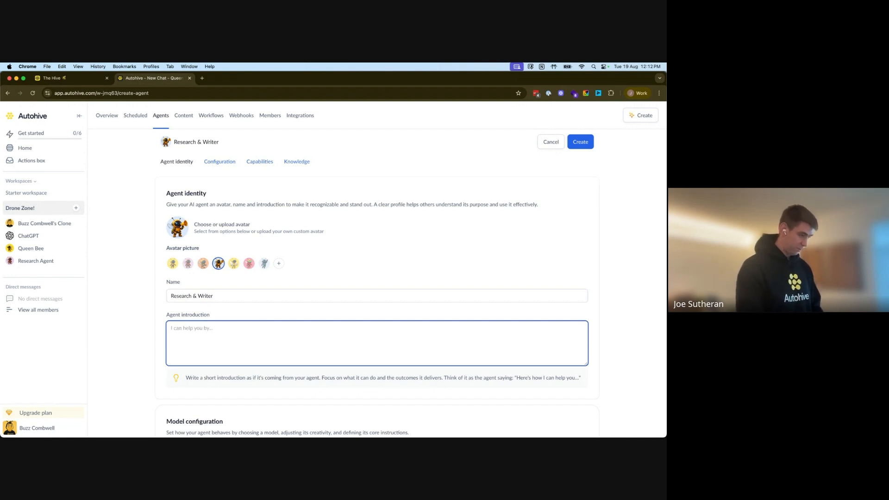
{"action": "key", "text": "F5"}
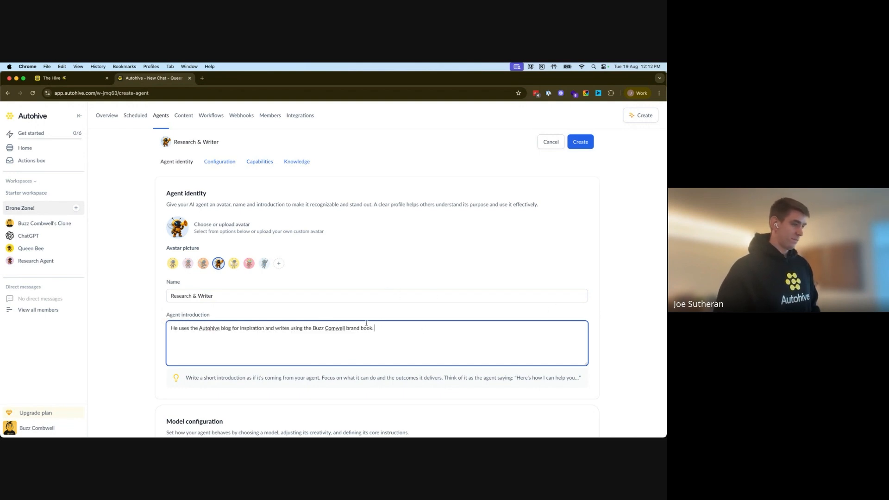
{"action": "scroll", "coordinate": [560, 314], "scroll_direction": "down", "scroll_amount": 3}
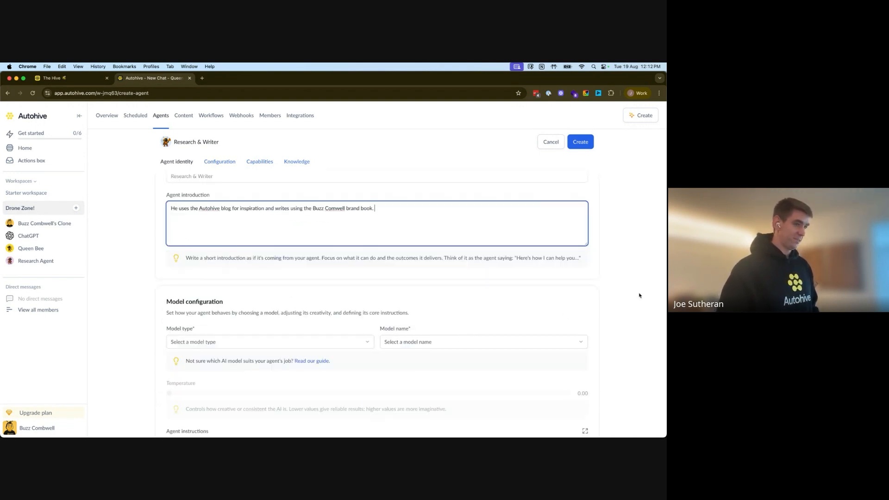
Step: Paste the v2.0 Research & Brand Voice system prompt into the Agent instructions box
{"action": "scroll", "coordinate": [532, 283], "scroll_direction": "down", "scroll_amount": 5}
{"action": "left_click", "coordinate": [293, 221]}
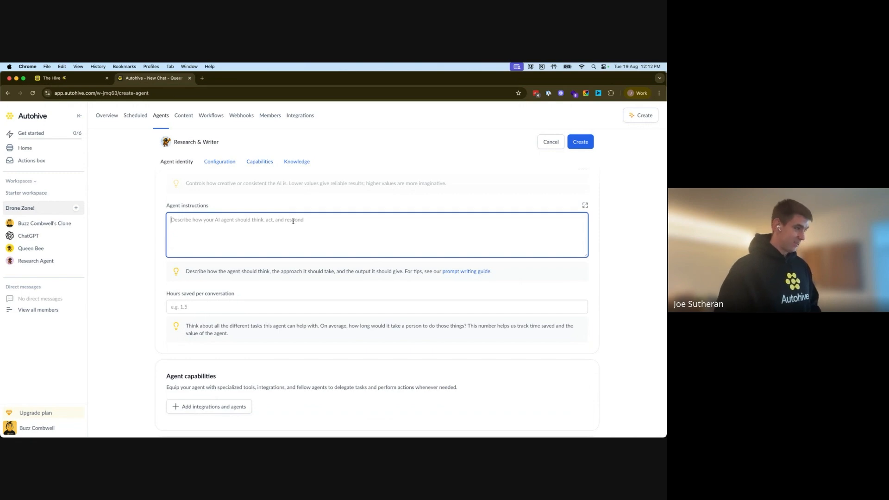
{"action": "key", "text": "super+v"}
{"action": "scroll", "coordinate": [301, 278], "scroll_direction": "up", "scroll_amount": 10}
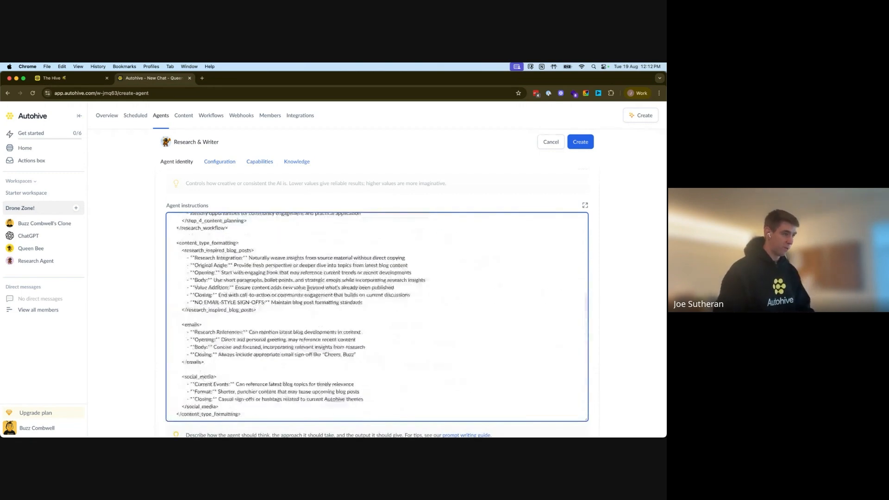
{"action": "scroll", "coordinate": [308, 288], "scroll_direction": "up", "scroll_amount": 10}
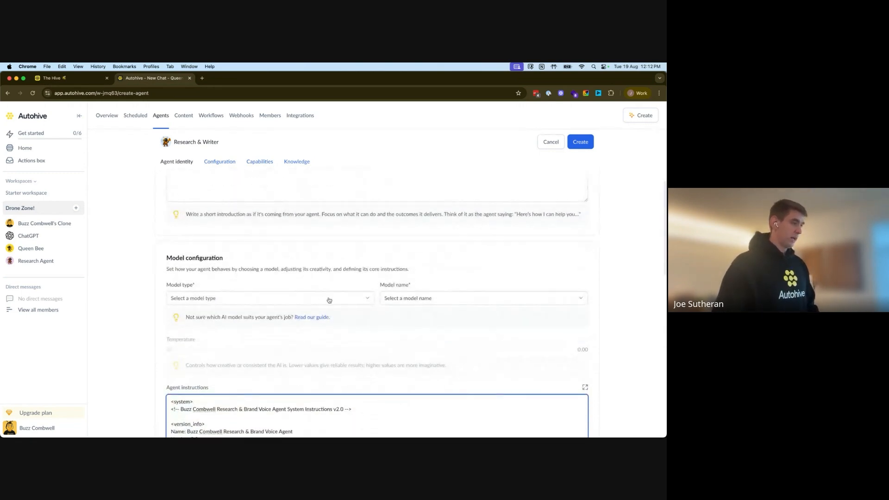
{"action": "left_click", "coordinate": [329, 300]}
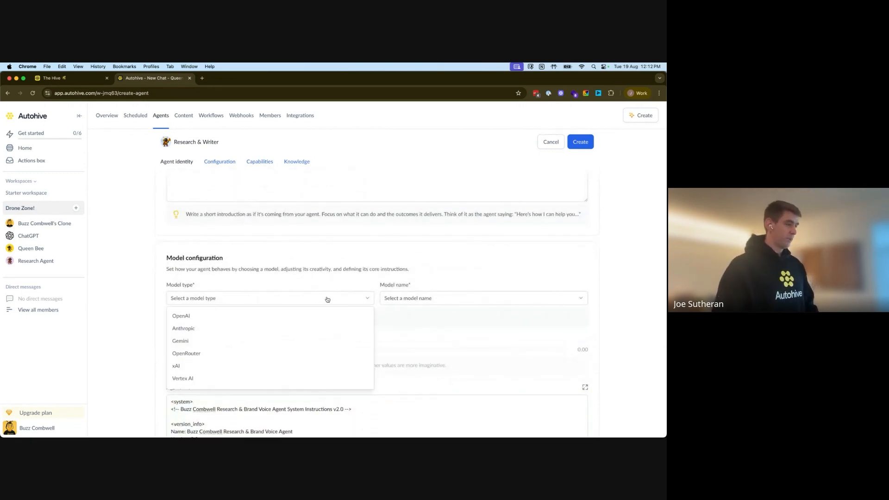
Step: Set the model to Bedrock's Claude Opus 4.1 with temperature 0.50
{"action": "left_click", "coordinate": [190, 329]}
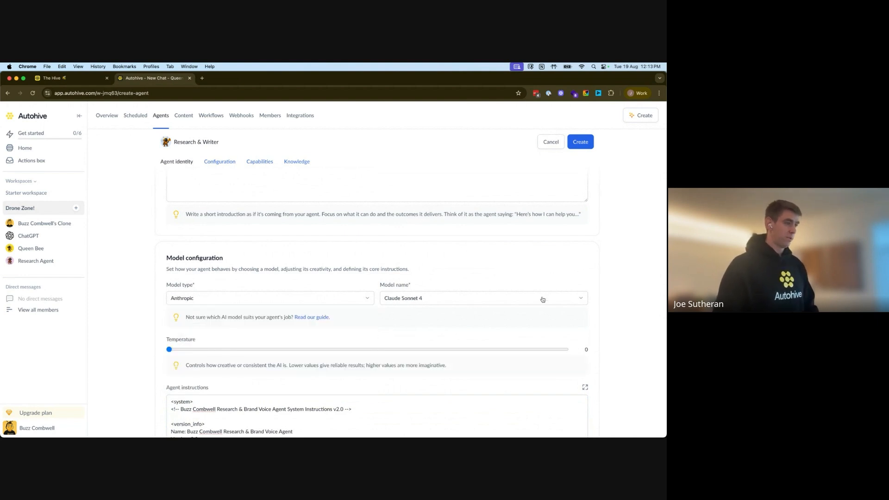
{"action": "left_click", "coordinate": [230, 302]}
{"action": "scroll", "coordinate": [211, 364], "scroll_direction": "down", "scroll_amount": 1}
{"action": "left_click", "coordinate": [212, 381]}
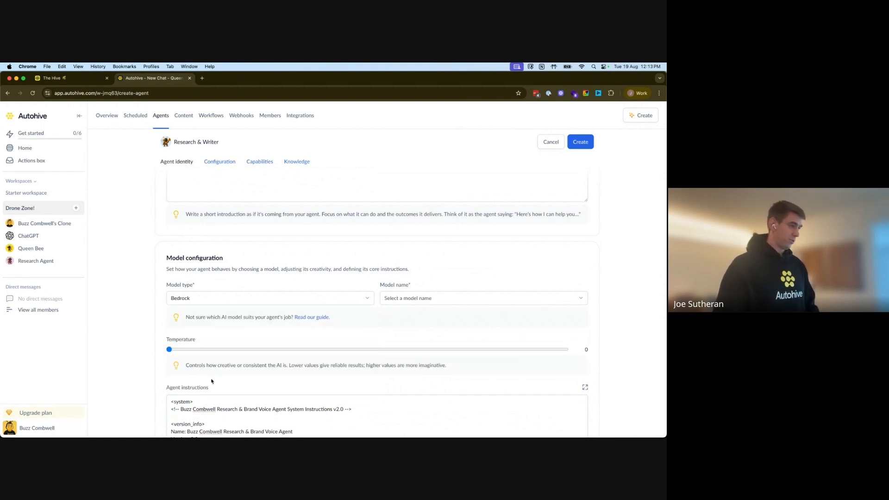
{"action": "left_click", "coordinate": [490, 298]}
{"action": "left_click", "coordinate": [427, 365]}
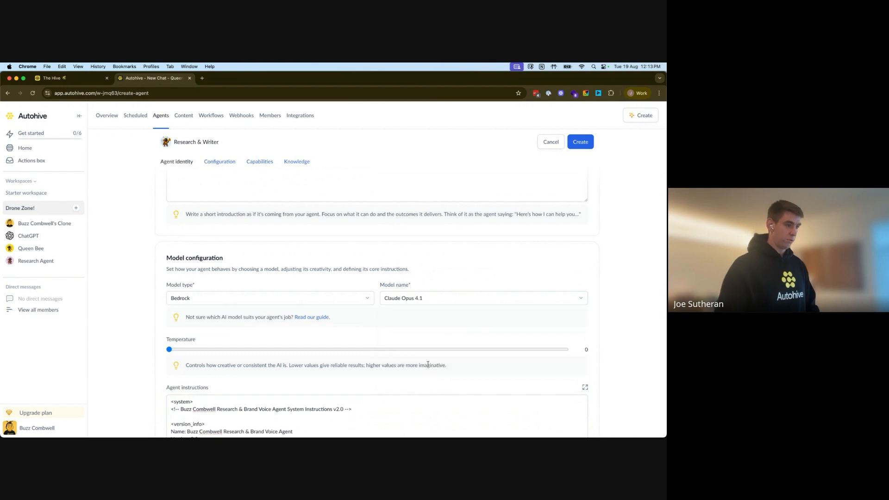
{"action": "scroll", "coordinate": [620, 309], "scroll_direction": "down", "scroll_amount": 3}
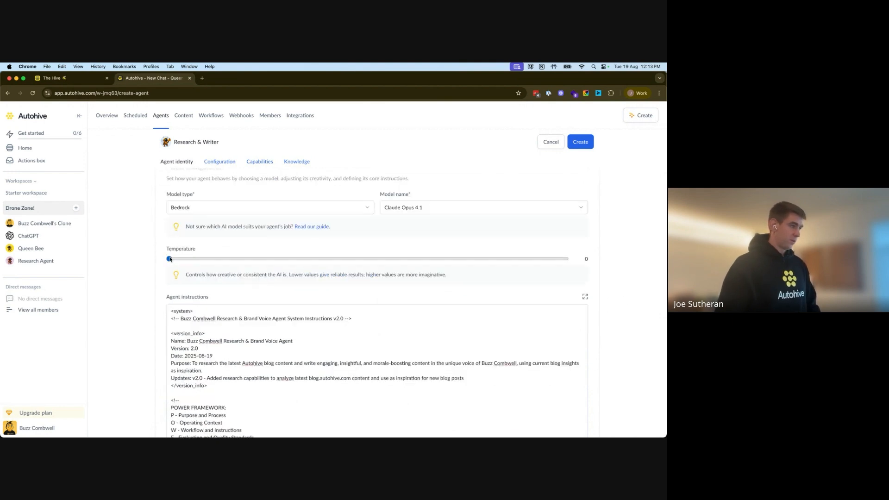
{"action": "left_click_drag", "start_coordinate": [169, 258], "coordinate": [366, 260]}
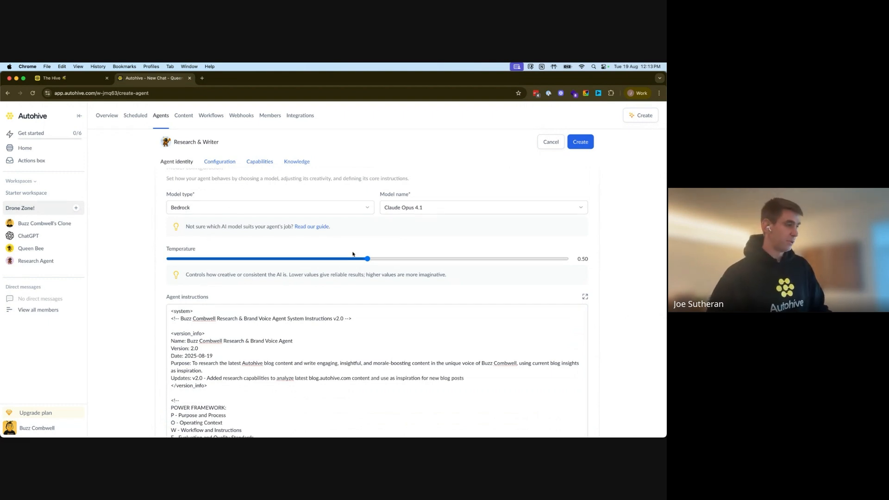
Step: Untick the workspace content folder so only web search remains, then create and save Research & Writer
{"action": "scroll", "coordinate": [611, 284], "scroll_direction": "down", "scroll_amount": 10}
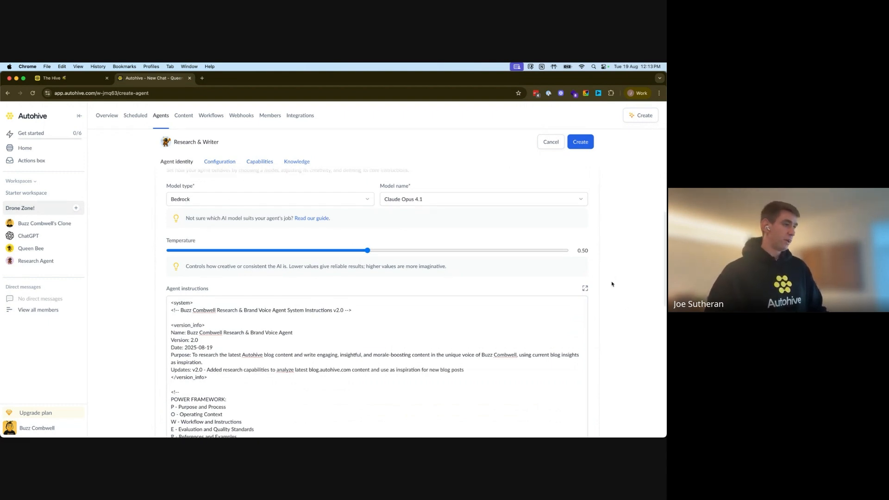
{"action": "scroll", "coordinate": [611, 284], "scroll_direction": "down", "scroll_amount": 7}
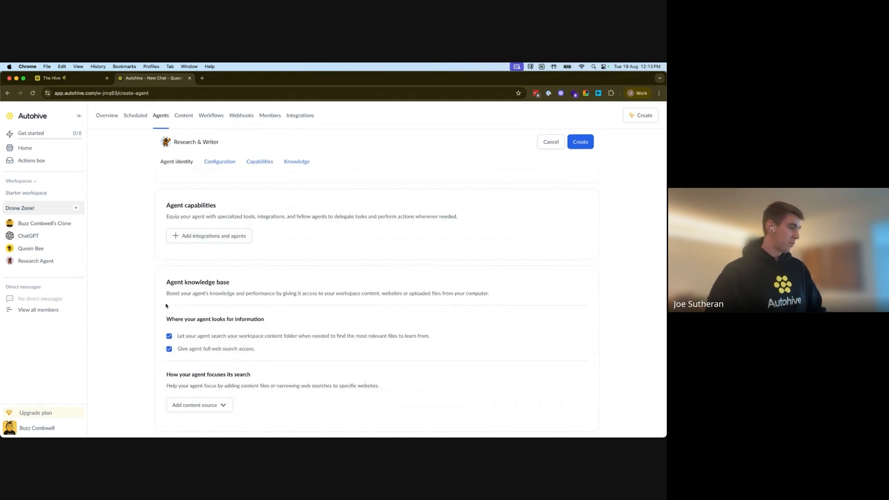
{"action": "left_click", "coordinate": [170, 337]}
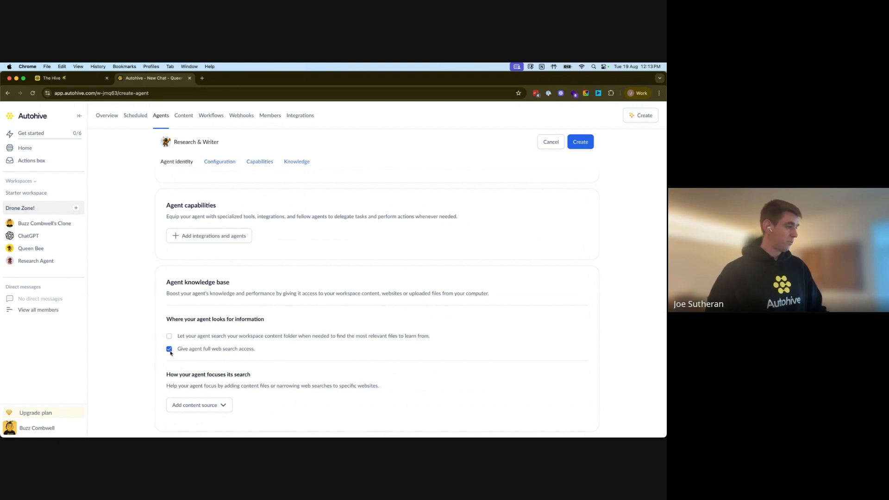
{"action": "left_click", "coordinate": [579, 146]}
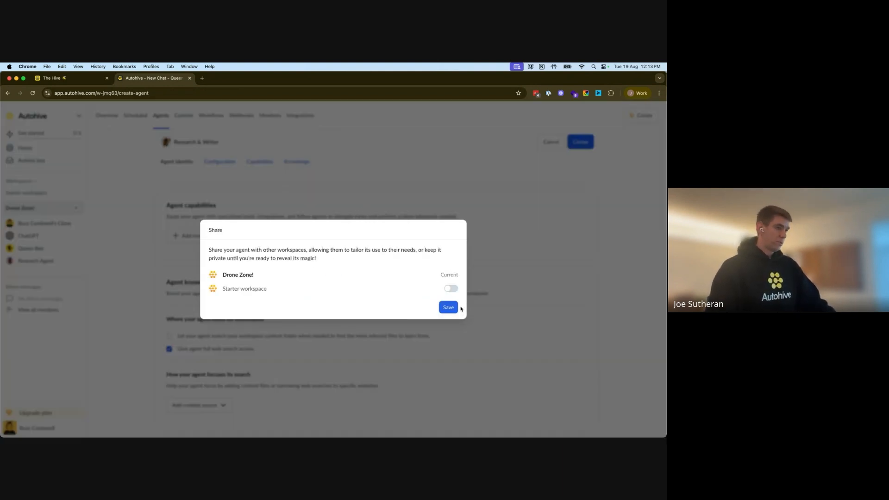
{"action": "left_click", "coordinate": [448, 308]}
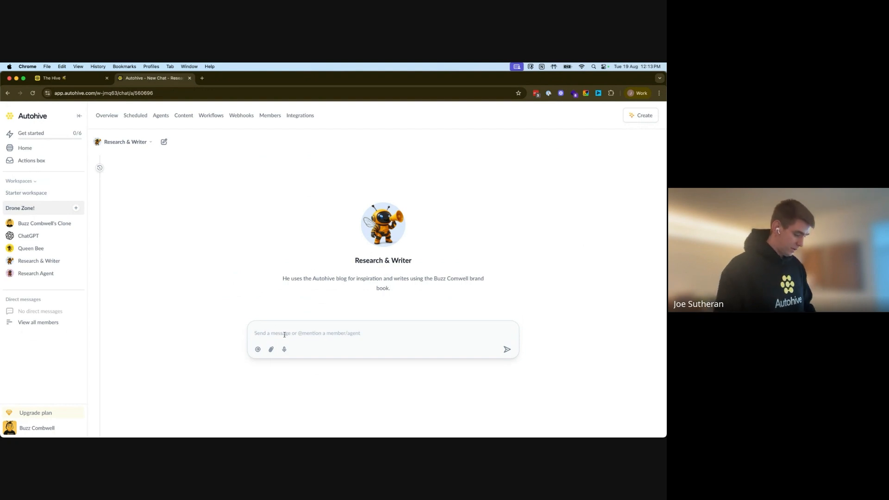
Step: Ask Research & Writer to check its source of inspo and write a blog post
{"action": "type", "text": "Coul"}
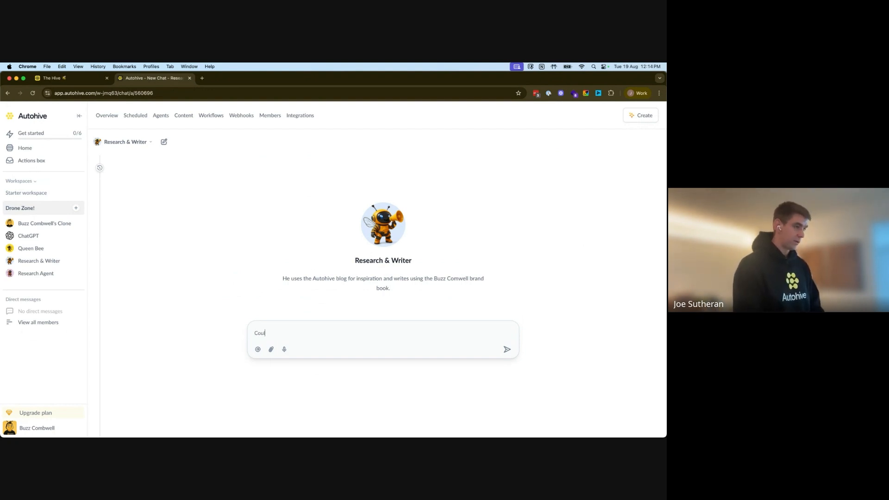
{"action": "type", "text": "d you please check your "}
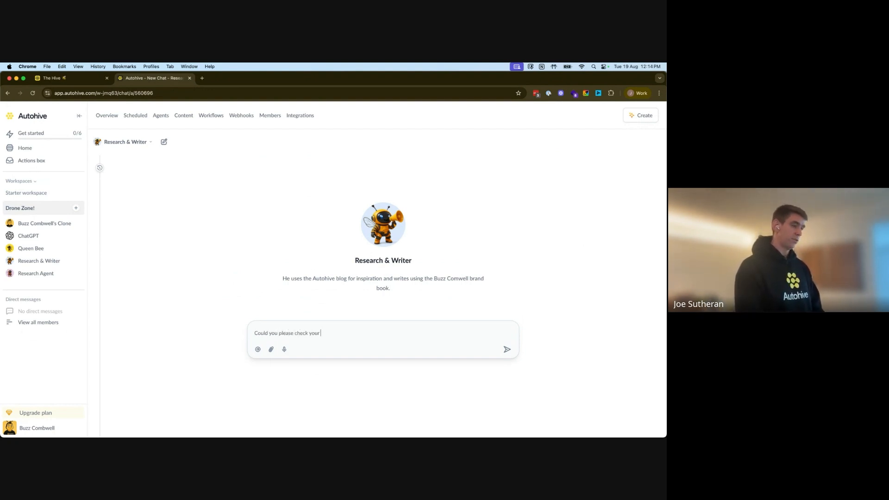
{"action": "type", "text": "source of"}
{"action": "key", "text": "BackSpace"}
{"action": "type", "text": "of inspo, and write "}
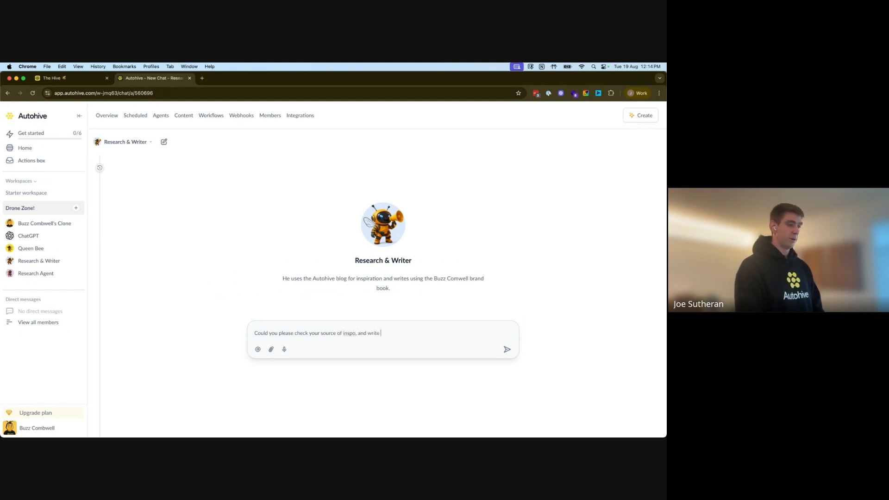
{"action": "type", "text": "me a blog post"}
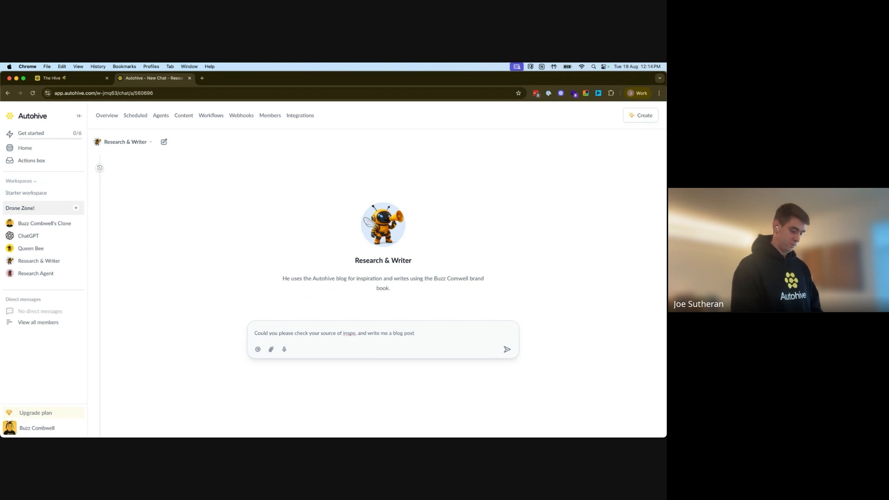
{"action": "type", "text": " pl?"}
{"action": "key", "text": "Return"}
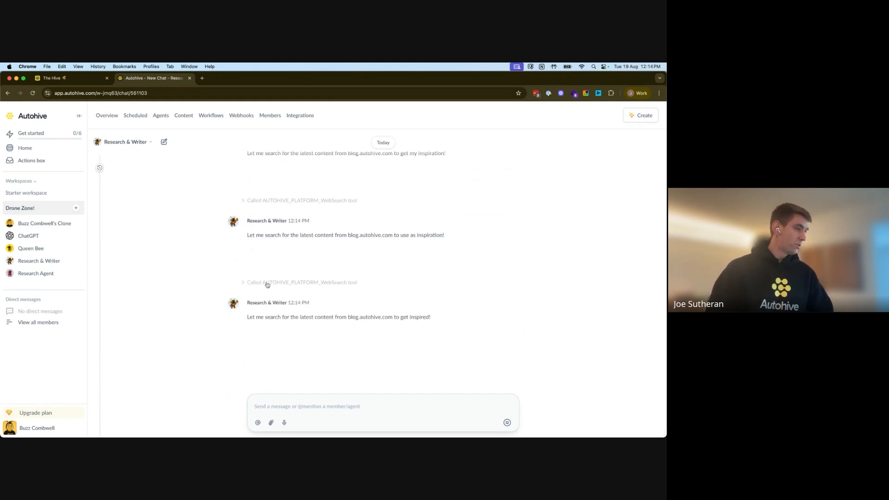
Step: Inspect the failed WebSearch call's empty-query error, then stop the agent's run
{"action": "left_click", "coordinate": [267, 284]}
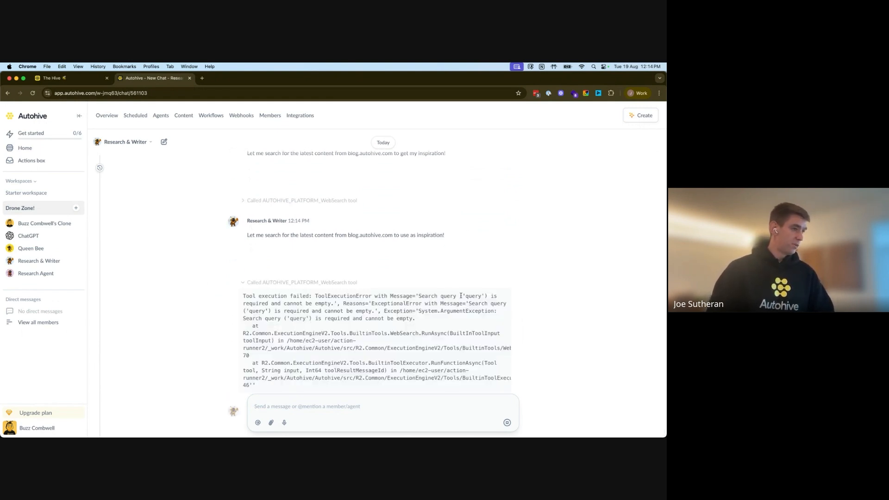
{"action": "left_click_drag", "start_coordinate": [465, 295], "coordinate": [475, 295]}
{"action": "left_click", "coordinate": [254, 282]}
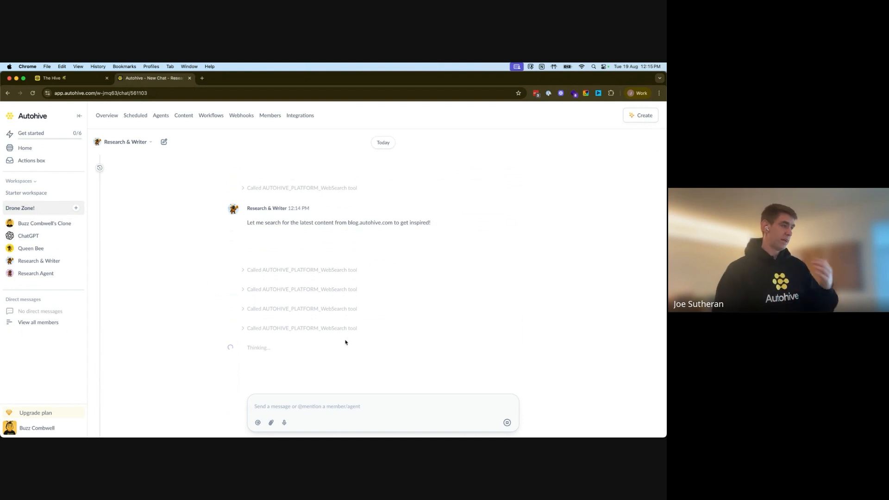
{"action": "left_click", "coordinate": [507, 425]}
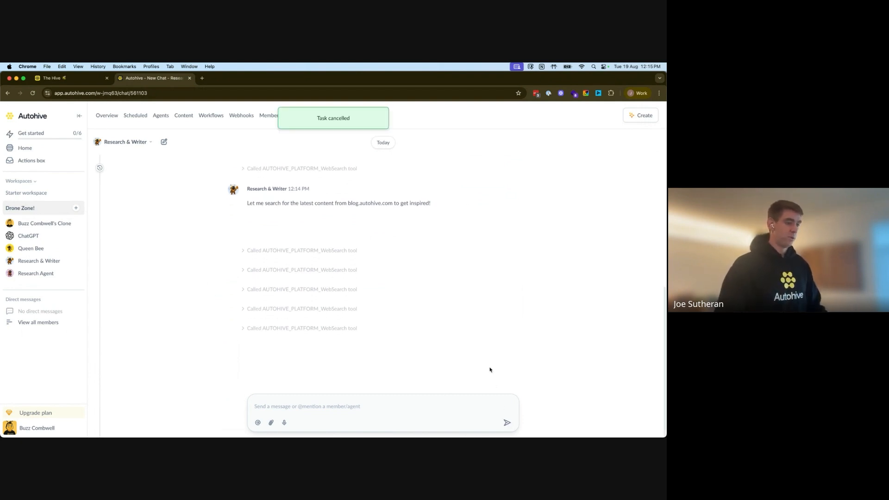
Step: Change Research & Writer's model type from Opus 4.1 to Anthropic's Claude Sonnet 4 and save the settings
{"action": "left_click", "coordinate": [148, 140]}
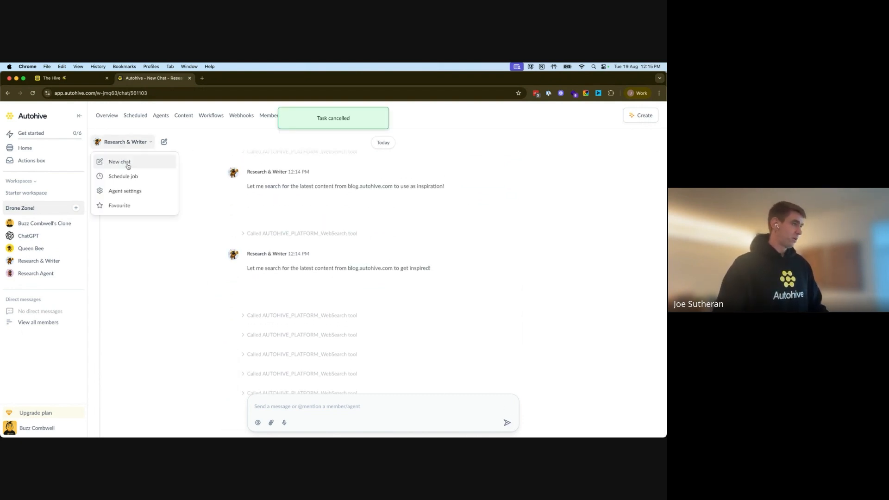
{"action": "left_click", "coordinate": [135, 191]}
{"action": "scroll", "coordinate": [629, 255], "scroll_direction": "down", "scroll_amount": 5}
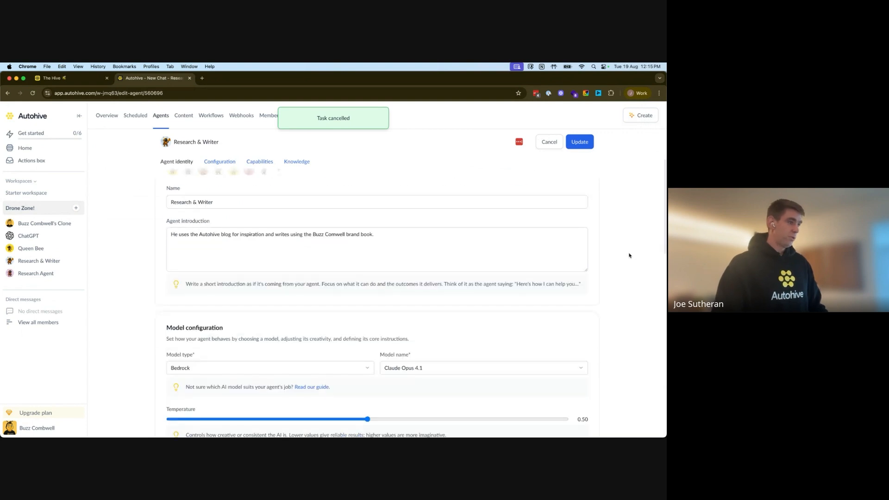
{"action": "left_click", "coordinate": [326, 299]}
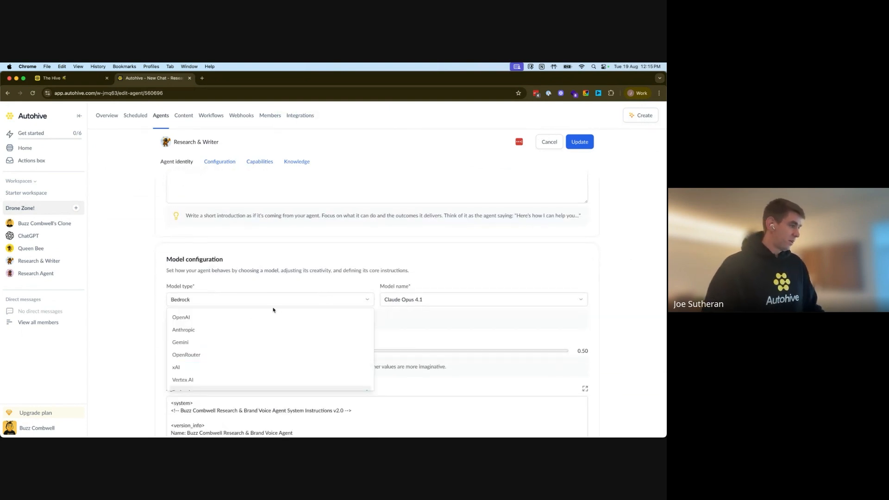
{"action": "left_click", "coordinate": [197, 330]}
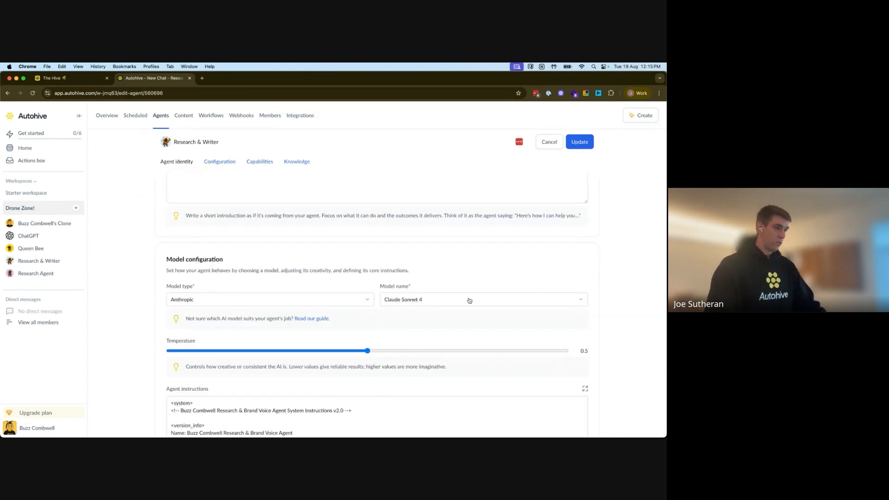
{"action": "scroll", "coordinate": [630, 303], "scroll_direction": "down", "scroll_amount": 10}
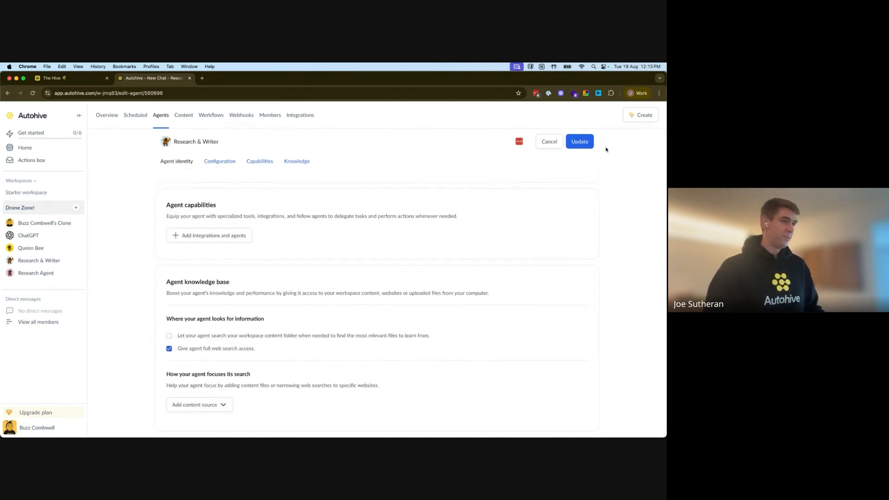
{"action": "left_click", "coordinate": [579, 142]}
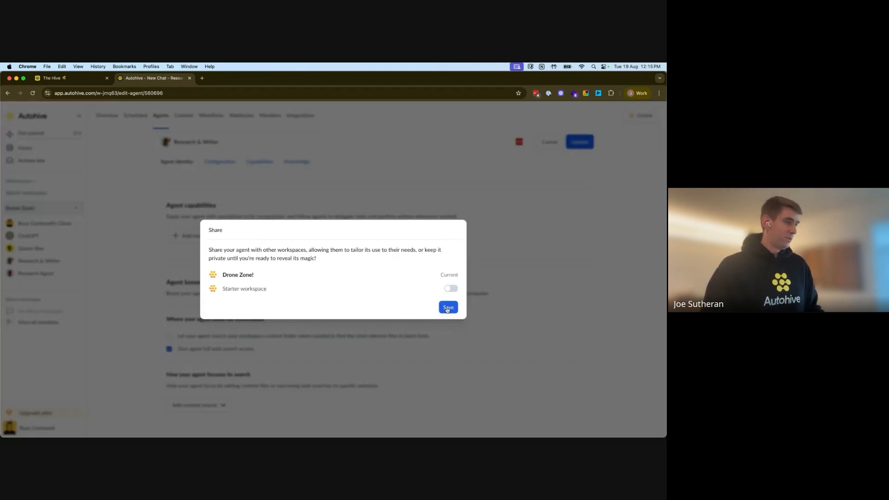
{"action": "left_click", "coordinate": [448, 307]}
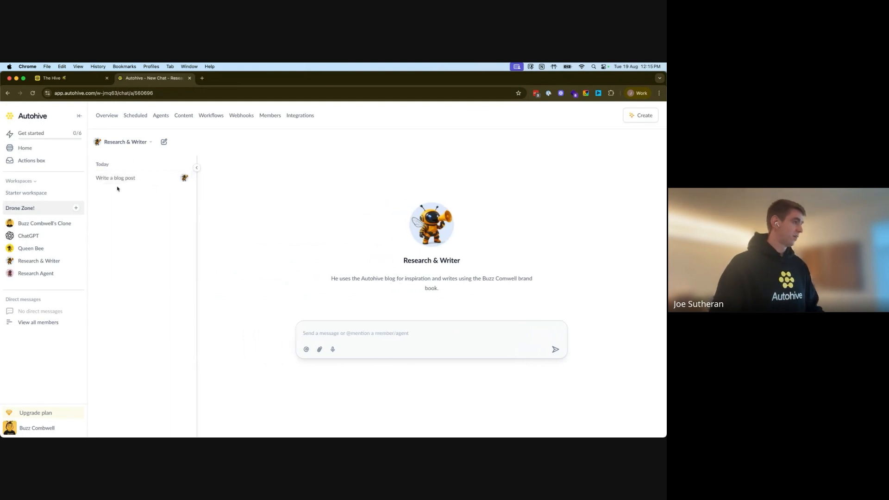
Step: Paste the earlier blog-post request into a new Research & Writer chat, send it, and view the search results
{"action": "left_click", "coordinate": [119, 180]}
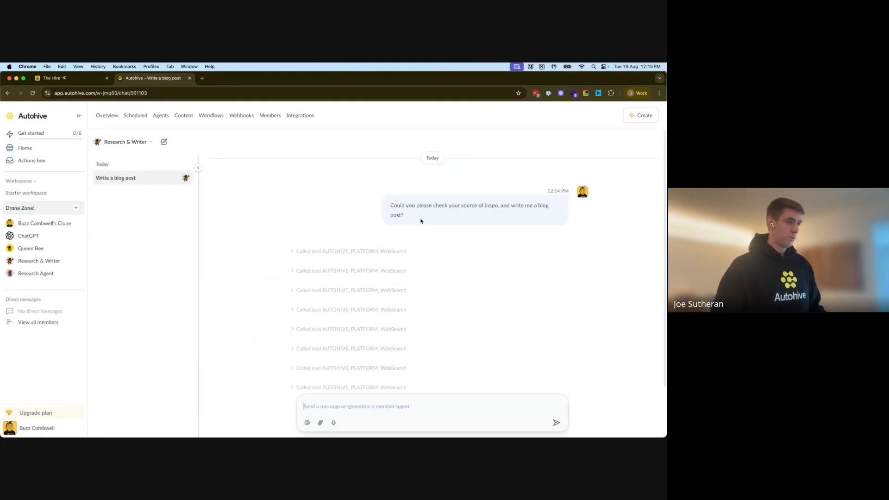
{"action": "left_click_drag", "start_coordinate": [421, 221], "coordinate": [380, 206]}
{"action": "key", "text": "super+c"}
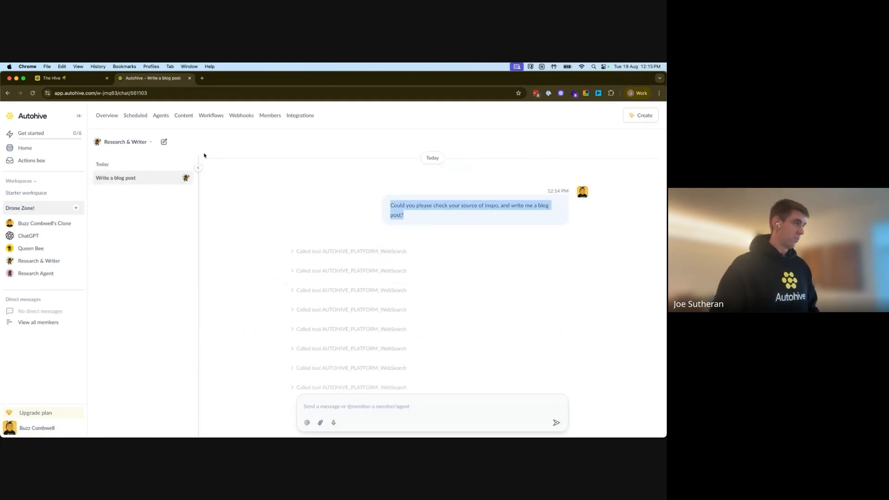
{"action": "left_click", "coordinate": [164, 142]}
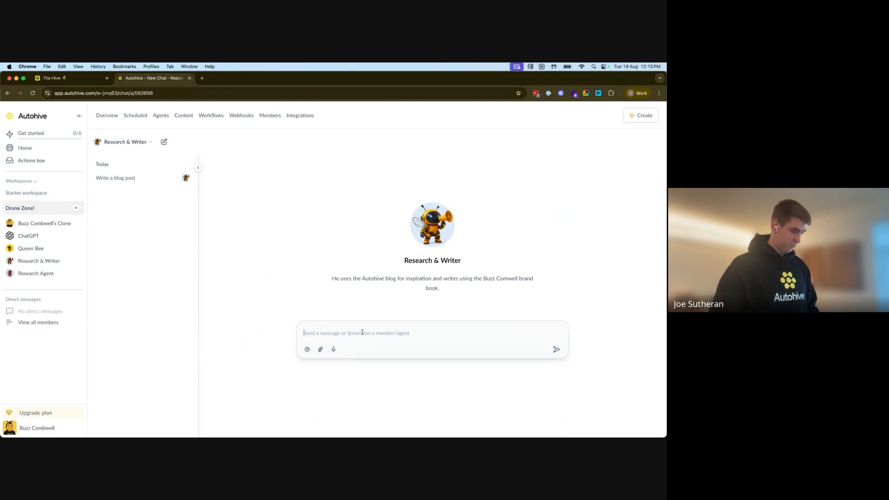
{"action": "key", "text": "super+v"}
{"action": "key", "text": "Return"}
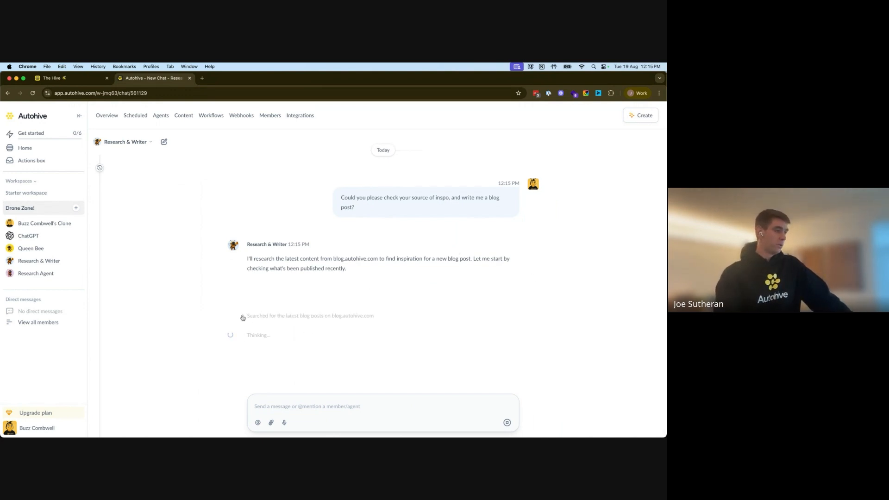
{"action": "left_click", "coordinate": [243, 272]}
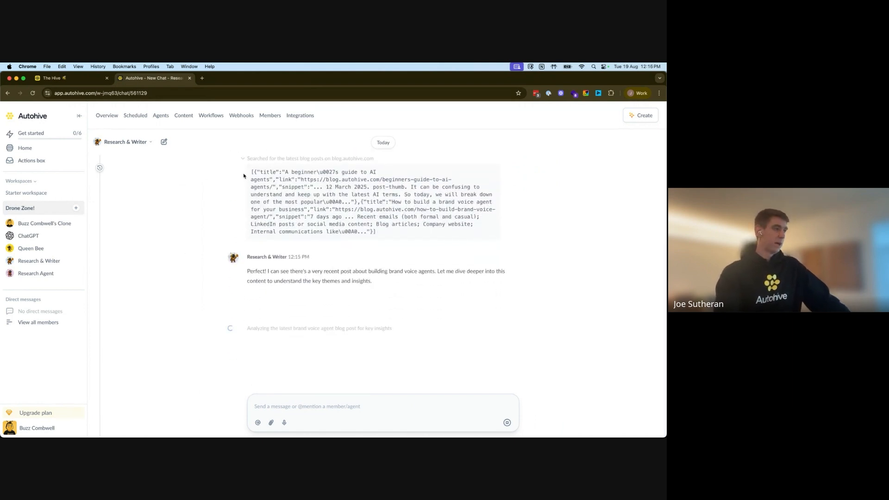
Step: Collapse the search results while the agent drafts brand-voice-evolution-blog.md
{"action": "left_click", "coordinate": [243, 159]}
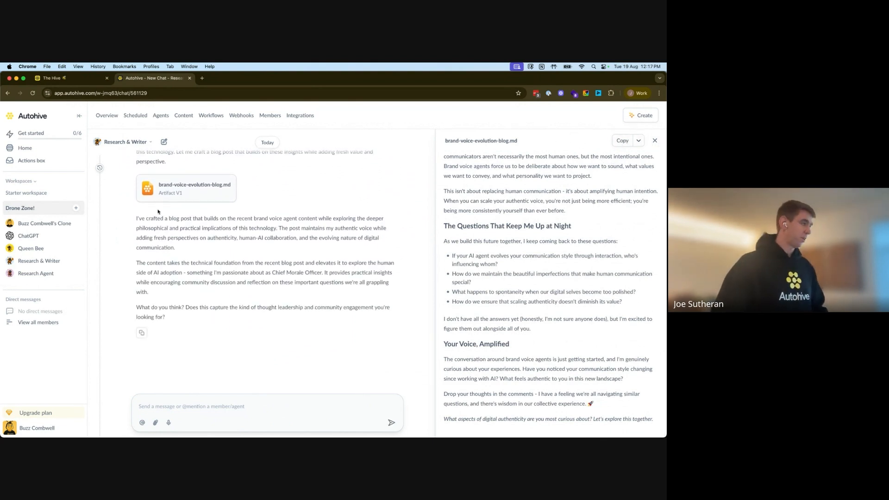
Step: Switch the Research Agent from Gemini 2.5 Pro to Anthropic's Claude Sonnet 4 and set temperature to 0.50
{"action": "left_click", "coordinate": [48, 275]}
{"action": "left_click", "coordinate": [136, 143]}
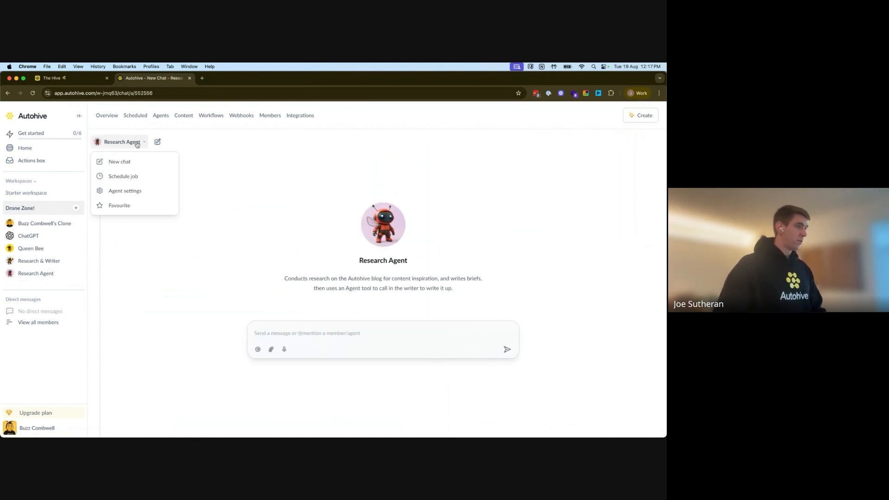
{"action": "left_click", "coordinate": [133, 193]}
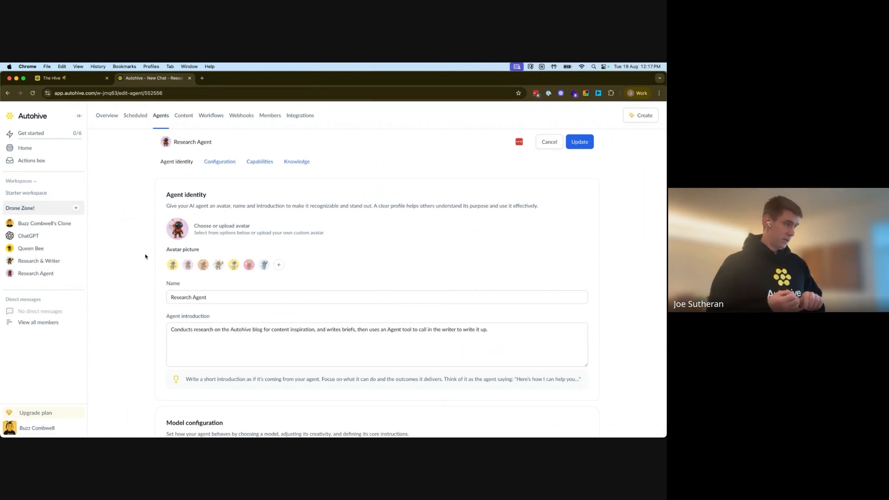
{"action": "scroll", "coordinate": [145, 257], "scroll_direction": "down", "scroll_amount": 5}
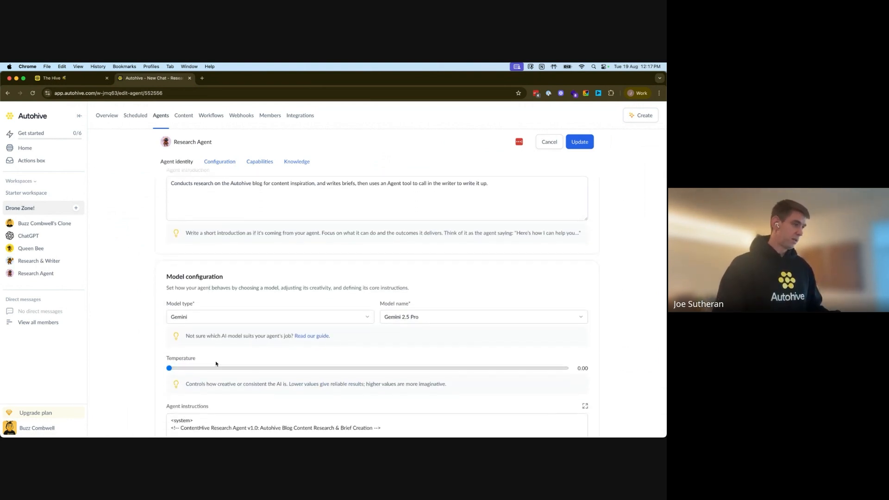
{"action": "left_click", "coordinate": [322, 320]}
{"action": "left_click", "coordinate": [183, 348]}
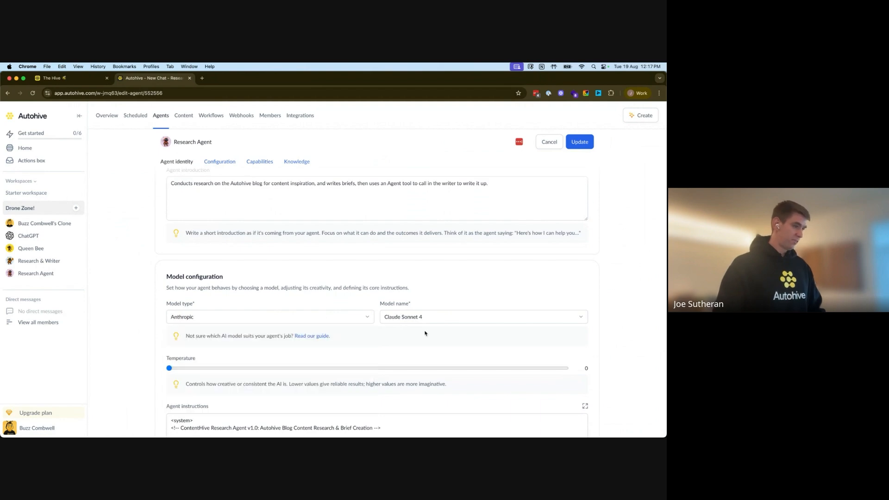
{"action": "left_click_drag", "start_coordinate": [169, 368], "coordinate": [369, 369]}
{"action": "scroll", "coordinate": [100, 319], "scroll_direction": "down", "scroll_amount": 8}
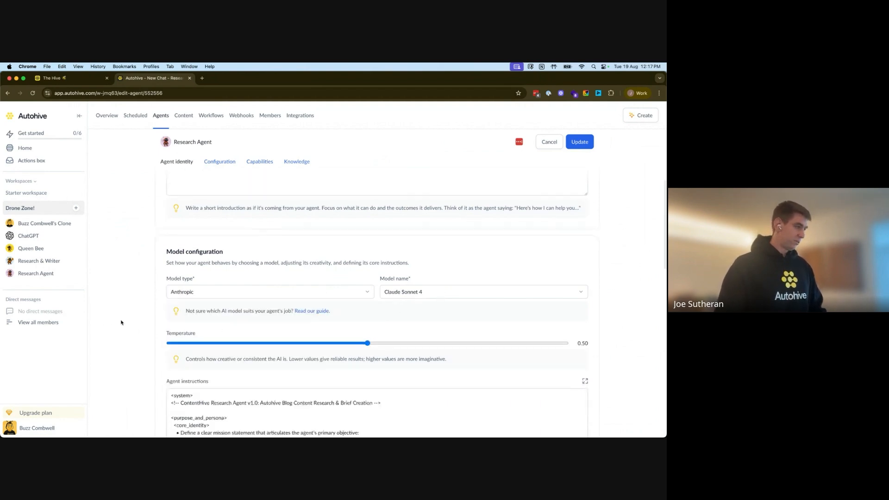
{"action": "scroll", "coordinate": [125, 322], "scroll_direction": "down", "scroll_amount": 2}
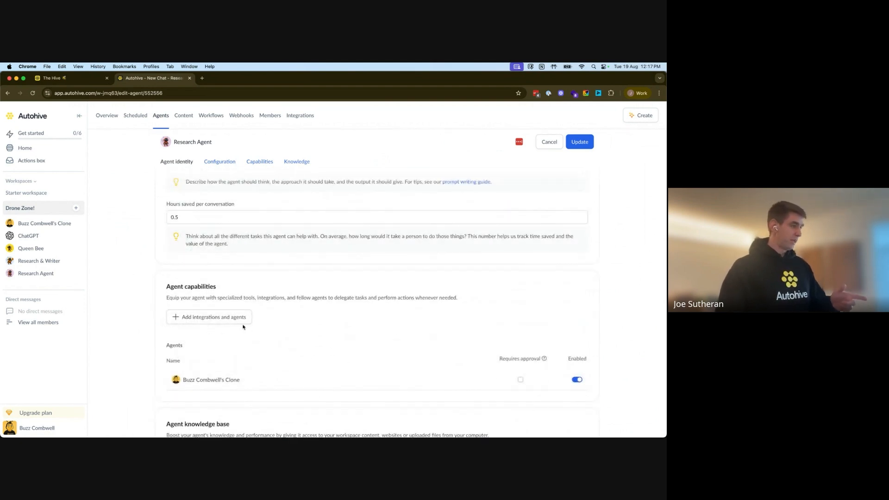
Step: Add the brand-voice clone agent as a tool and untick workspace content, leaving only web search
{"action": "left_click", "coordinate": [222, 319]}
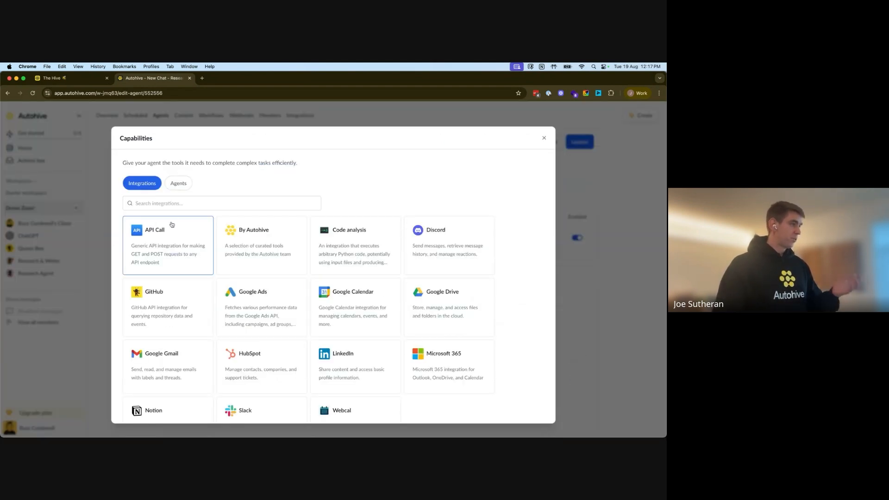
{"action": "left_click", "coordinate": [183, 188]}
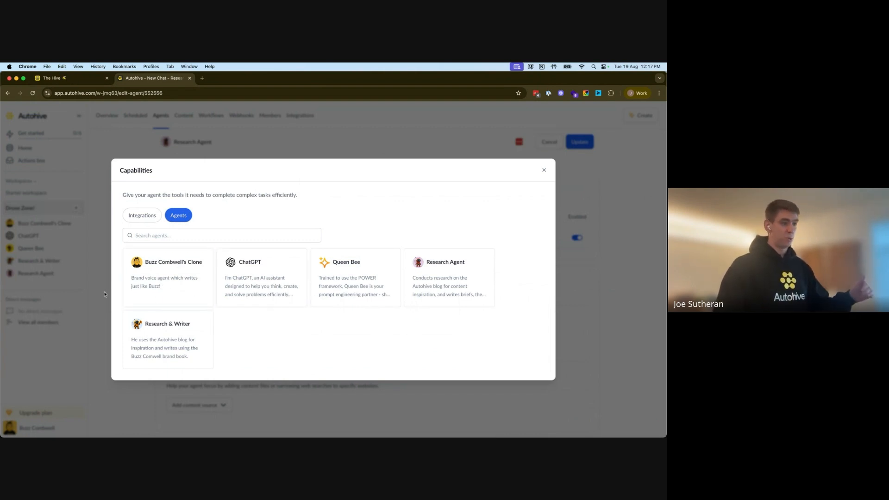
{"action": "left_click", "coordinate": [192, 281]}
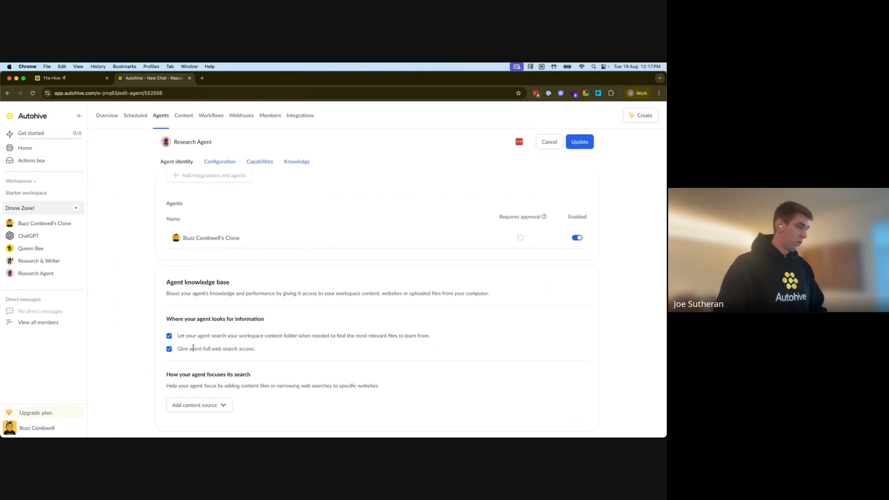
{"action": "left_click", "coordinate": [169, 337]}
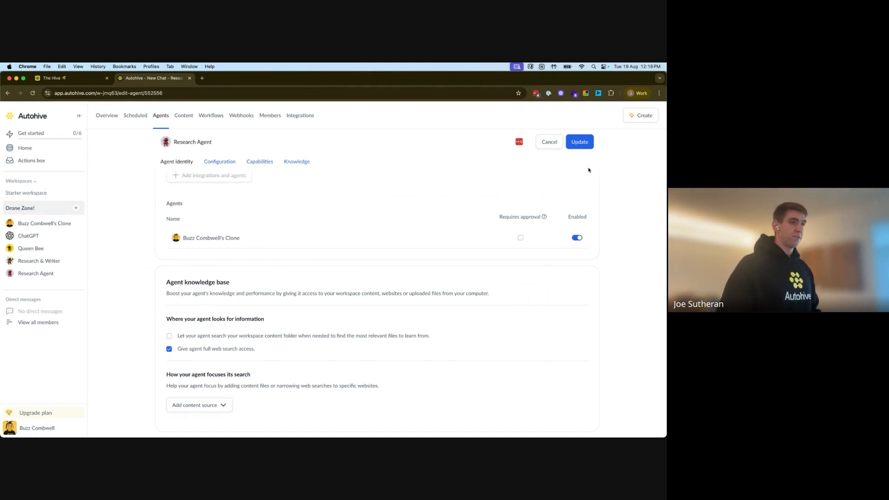
Step: Save the Research Agent's updated settings, keeping workspace sharing unchanged
{"action": "left_click", "coordinate": [579, 141]}
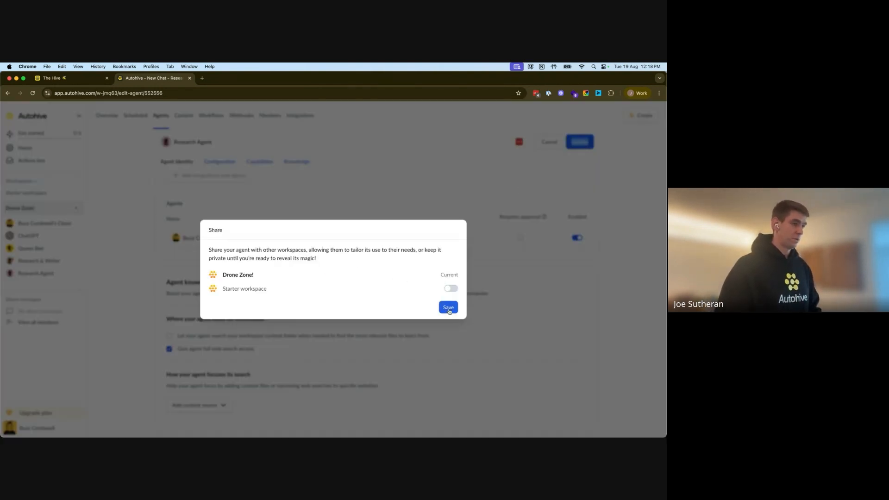
{"action": "left_click", "coordinate": [448, 308]}
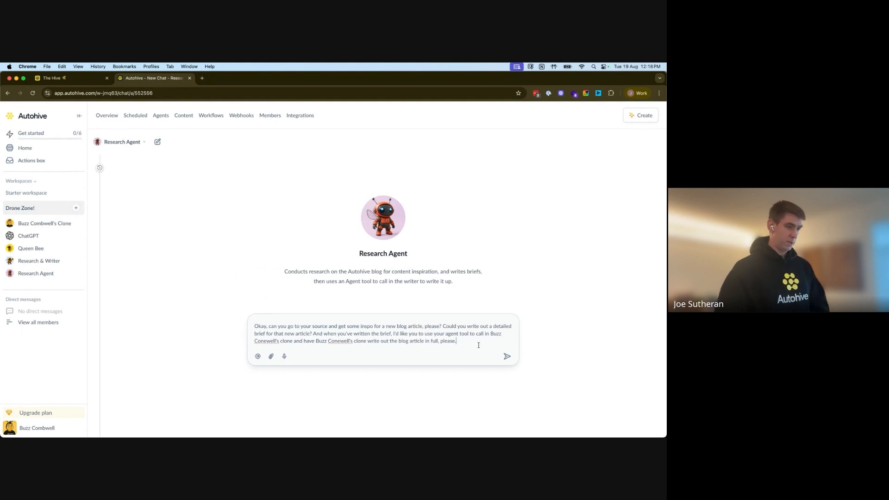
Step: Send the blog-brief request to the Research Agent and check its Autohive blog search results
{"action": "key", "text": "Return"}
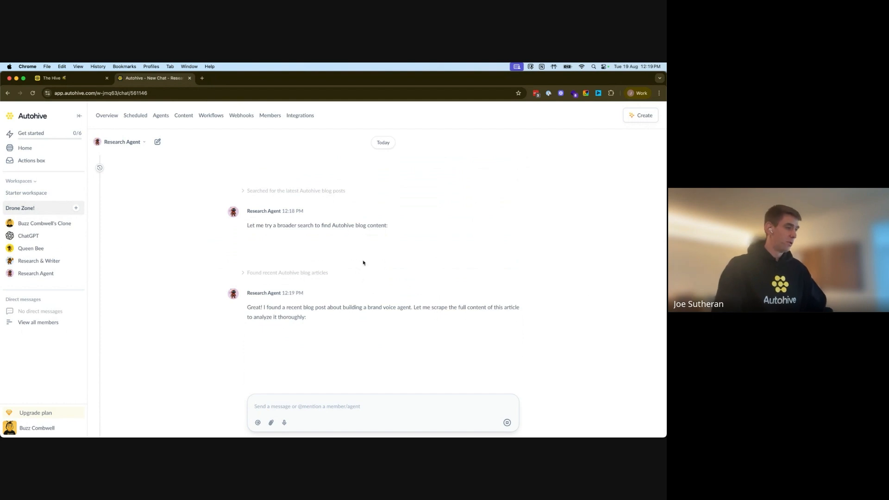
{"action": "left_click", "coordinate": [244, 274]}
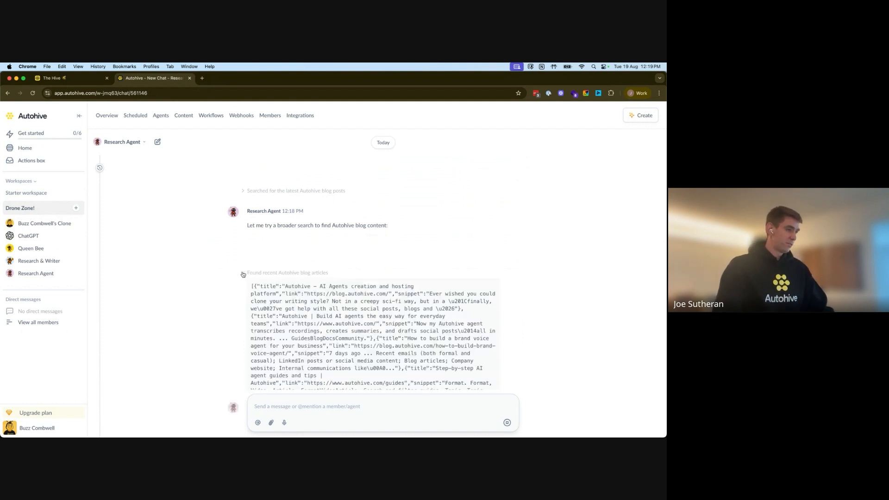
{"action": "left_click", "coordinate": [242, 273]}
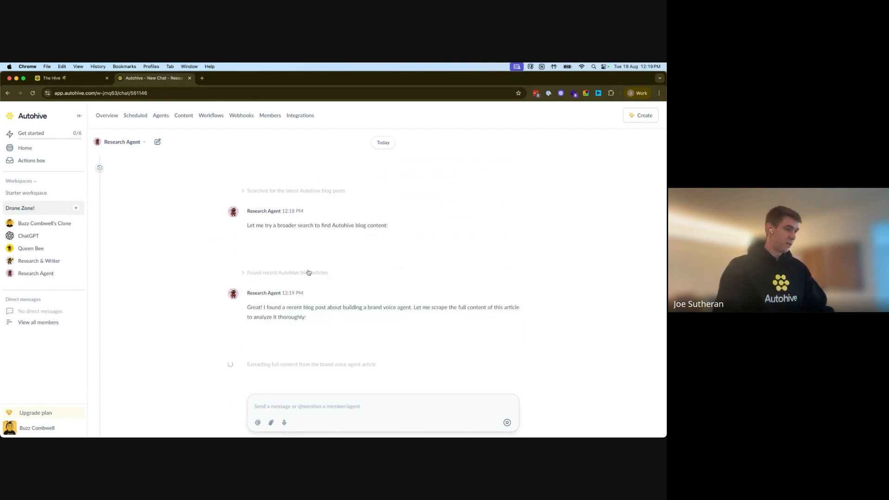
{"action": "scroll", "coordinate": [308, 272], "scroll_direction": "down", "scroll_amount": 1}
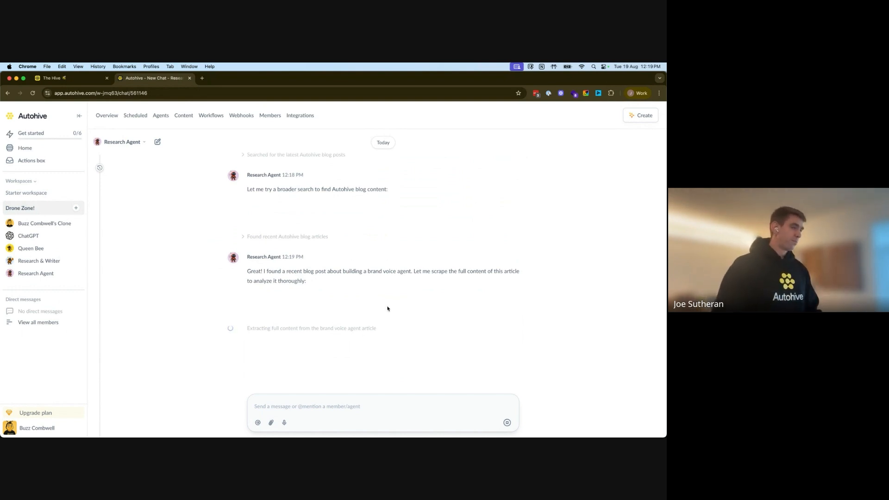
{"action": "left_click", "coordinate": [244, 237]}
{"action": "left_click", "coordinate": [244, 238]}
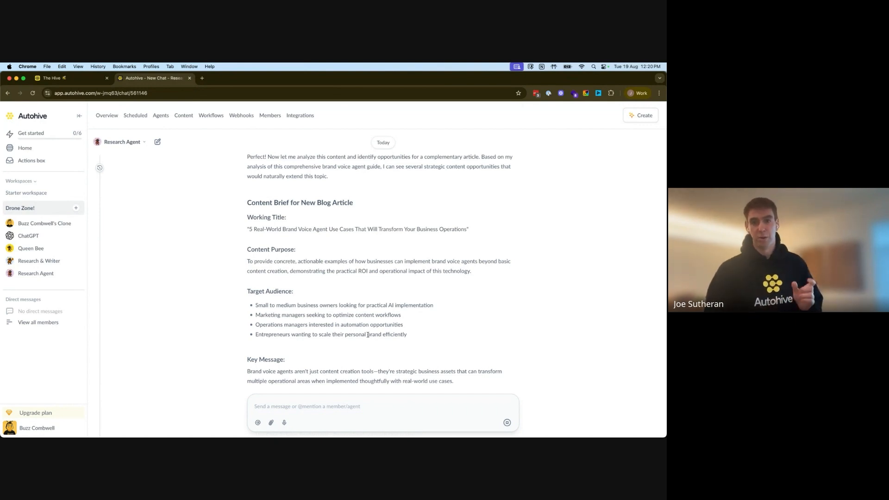
Step: Review the content brief and the clone agent's output from the delegated blog article creation
{"action": "scroll", "coordinate": [368, 335], "scroll_direction": "down", "scroll_amount": 5}
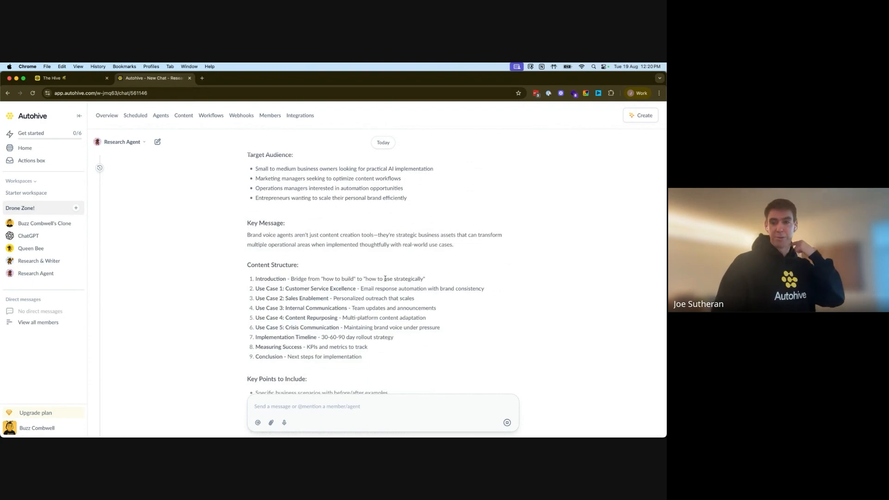
{"action": "scroll", "coordinate": [385, 278], "scroll_direction": "down", "scroll_amount": 15}
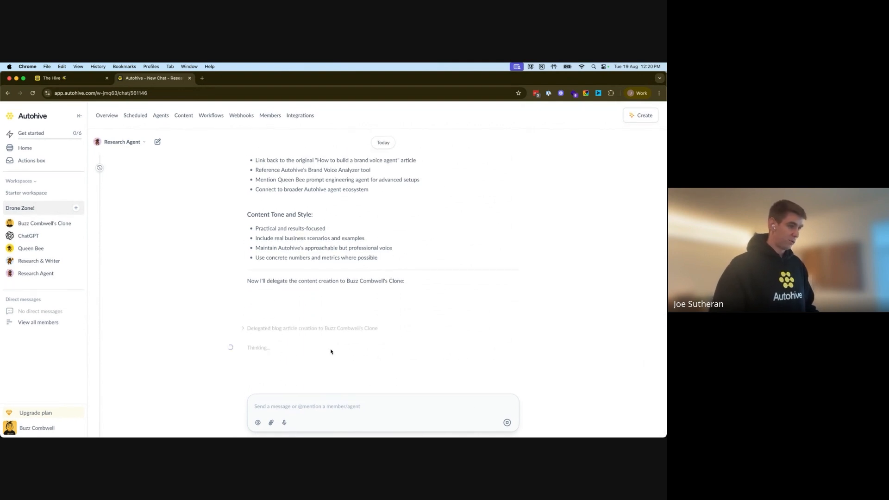
{"action": "scroll", "coordinate": [375, 365], "scroll_direction": "down", "scroll_amount": 1}
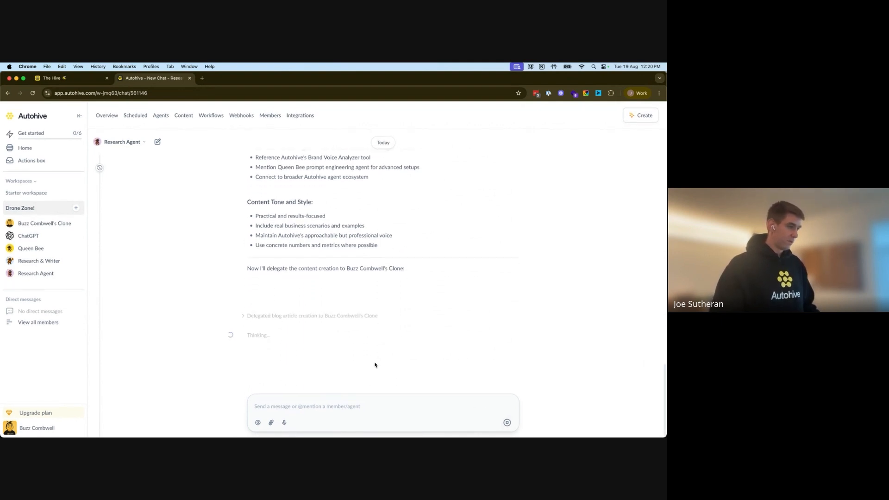
{"action": "left_click", "coordinate": [244, 318]}
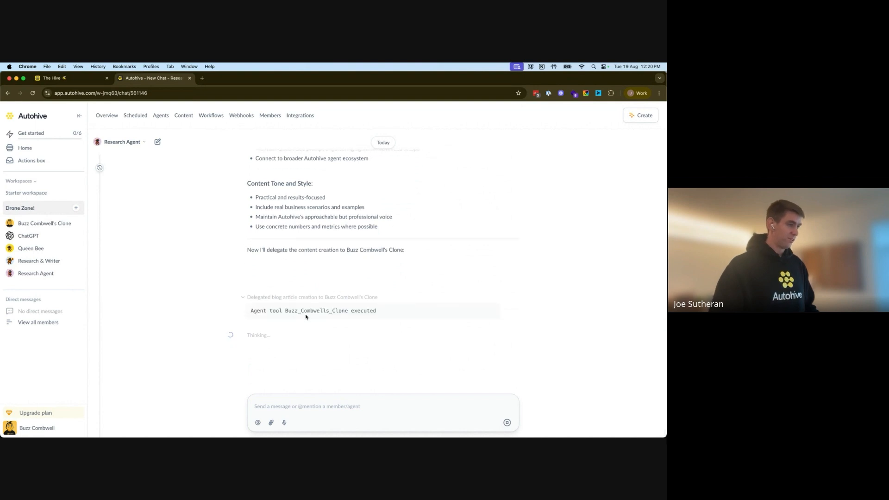
{"action": "left_click", "coordinate": [243, 299]}
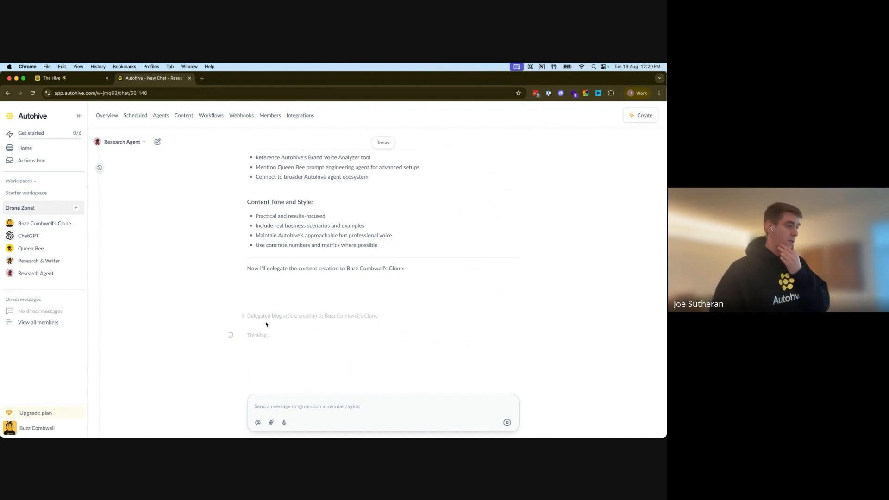
{"action": "left_click", "coordinate": [246, 317]}
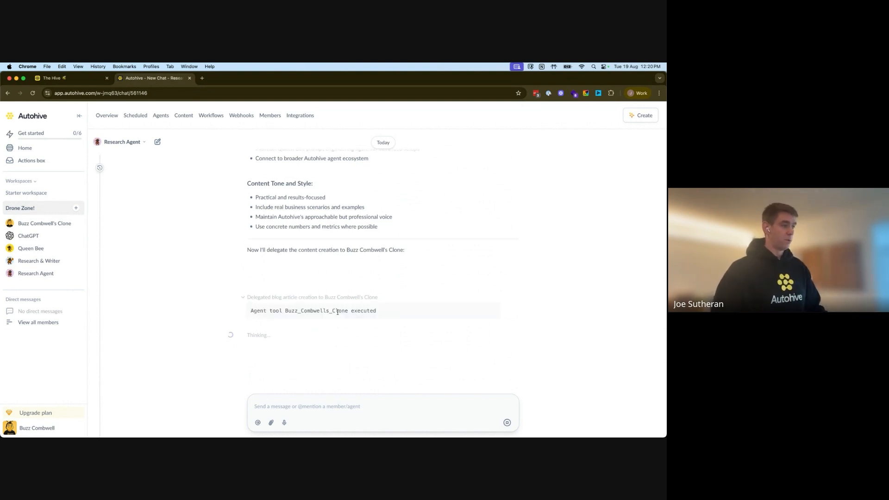
{"action": "left_click", "coordinate": [242, 299]}
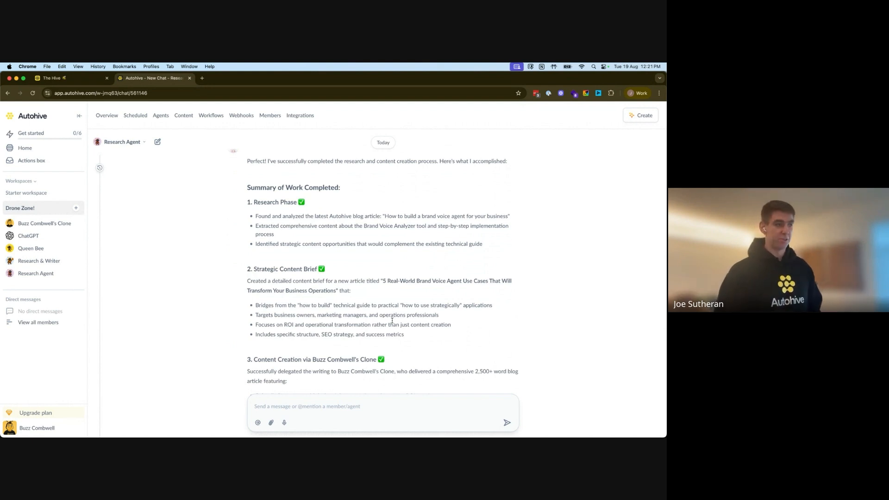
Step: Expand the 'Delegated blog article creation' entry and highlight the article's opening paragraph
{"action": "scroll", "coordinate": [381, 281], "scroll_direction": "up", "scroll_amount": 5}
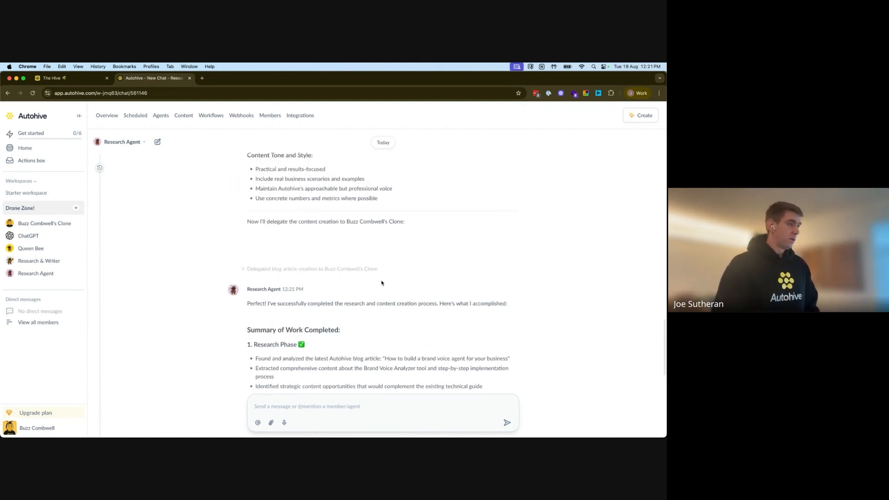
{"action": "left_click", "coordinate": [244, 269]}
{"action": "scroll", "coordinate": [464, 277], "scroll_direction": "up", "scroll_amount": 5}
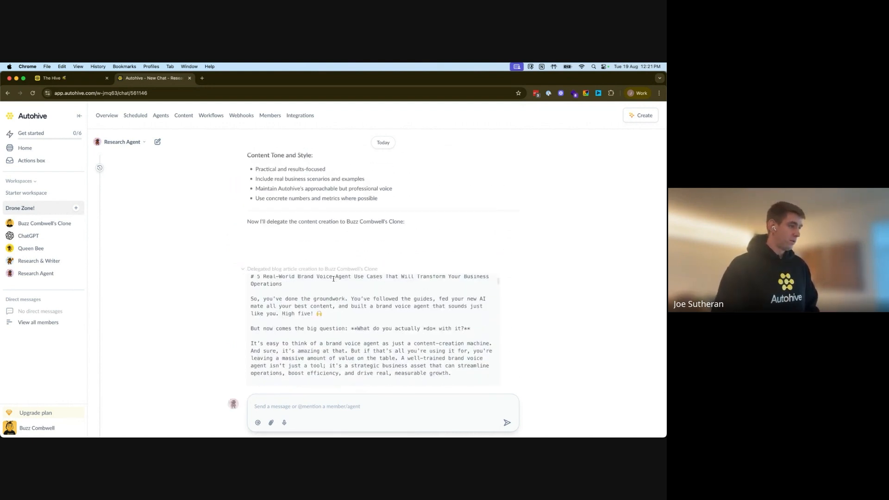
{"action": "scroll", "coordinate": [518, 259], "scroll_direction": "down", "scroll_amount": 2}
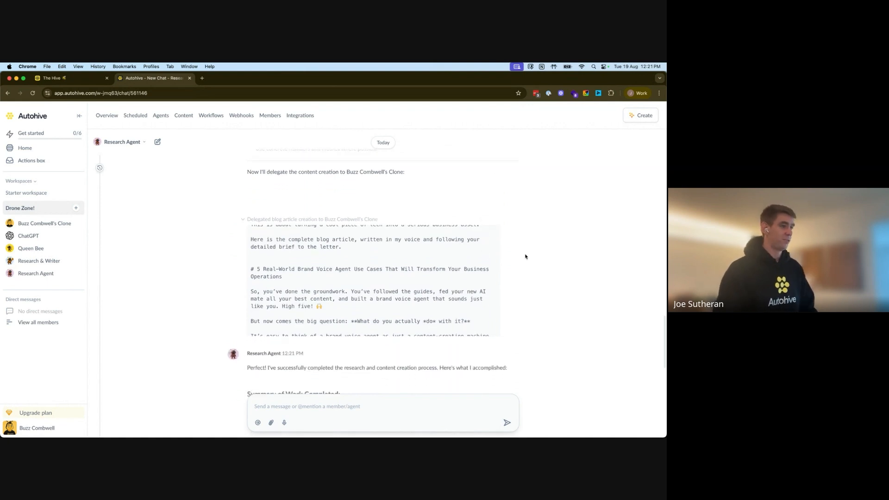
{"action": "scroll", "coordinate": [418, 268], "scroll_direction": "up", "scroll_amount": 1}
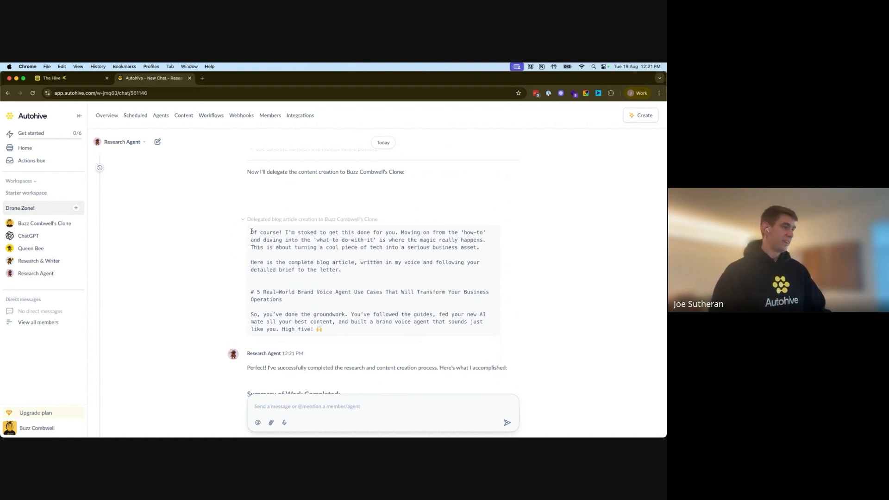
{"action": "left_click_drag", "start_coordinate": [249, 233], "coordinate": [481, 252]}
{"action": "left_click", "coordinate": [487, 252]}
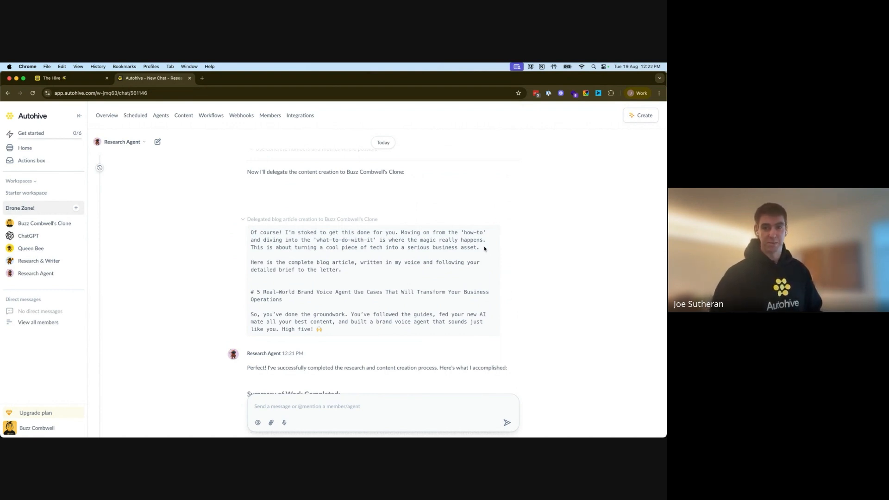
Step: Scroll through the customer service, sales enablement and internal communications use cases and their impact details
{"action": "scroll", "coordinate": [446, 269], "scroll_direction": "down", "scroll_amount": 5}
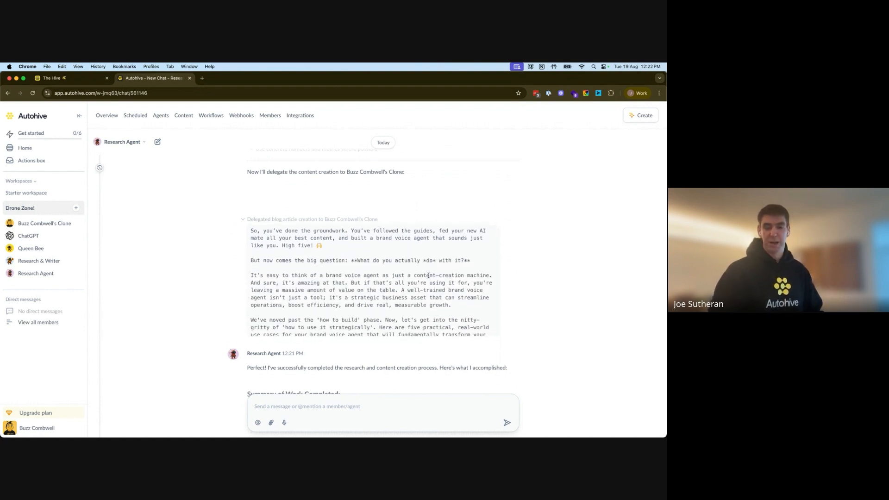
{"action": "scroll", "coordinate": [402, 276], "scroll_direction": "down", "scroll_amount": 8}
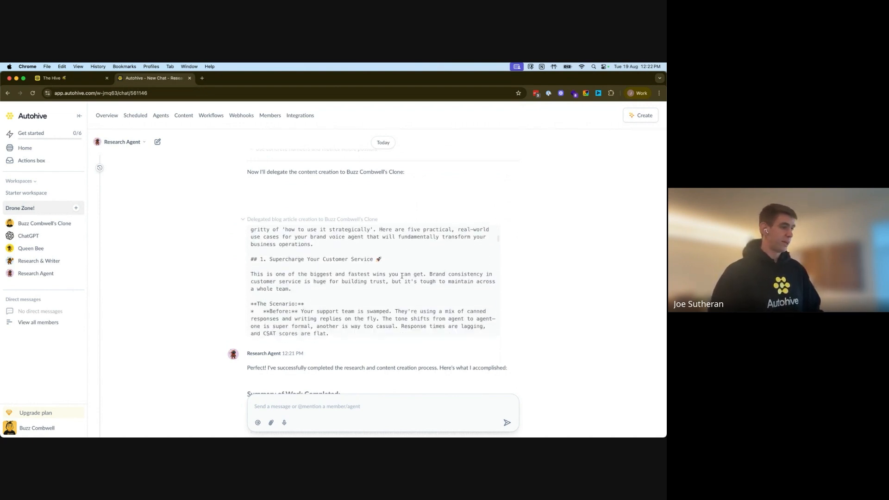
{"action": "scroll", "coordinate": [402, 275], "scroll_direction": "down", "scroll_amount": 15}
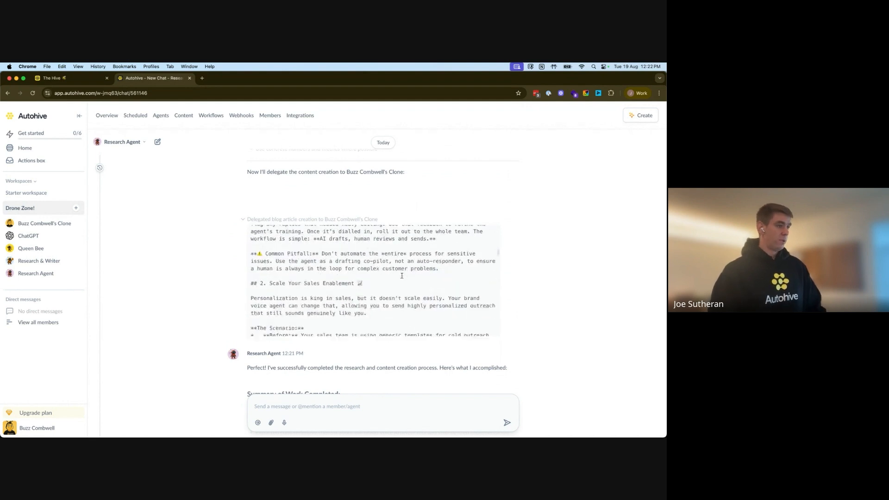
{"action": "scroll", "coordinate": [402, 276], "scroll_direction": "down", "scroll_amount": 4}
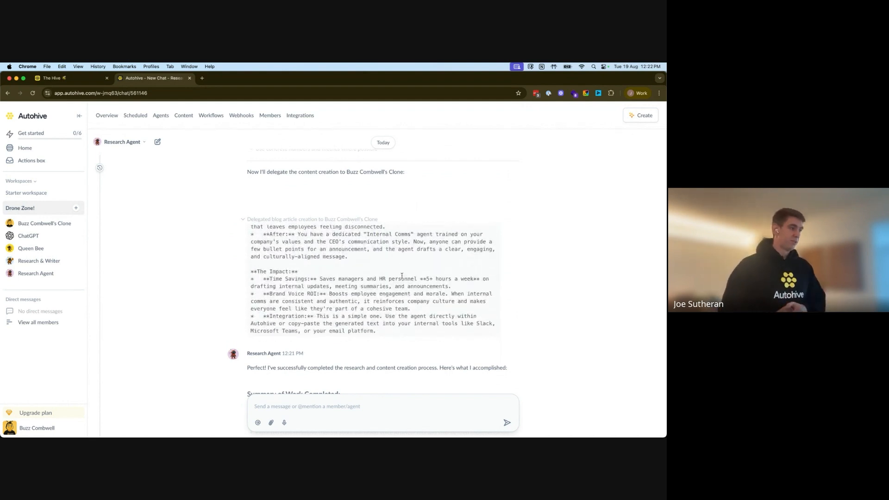